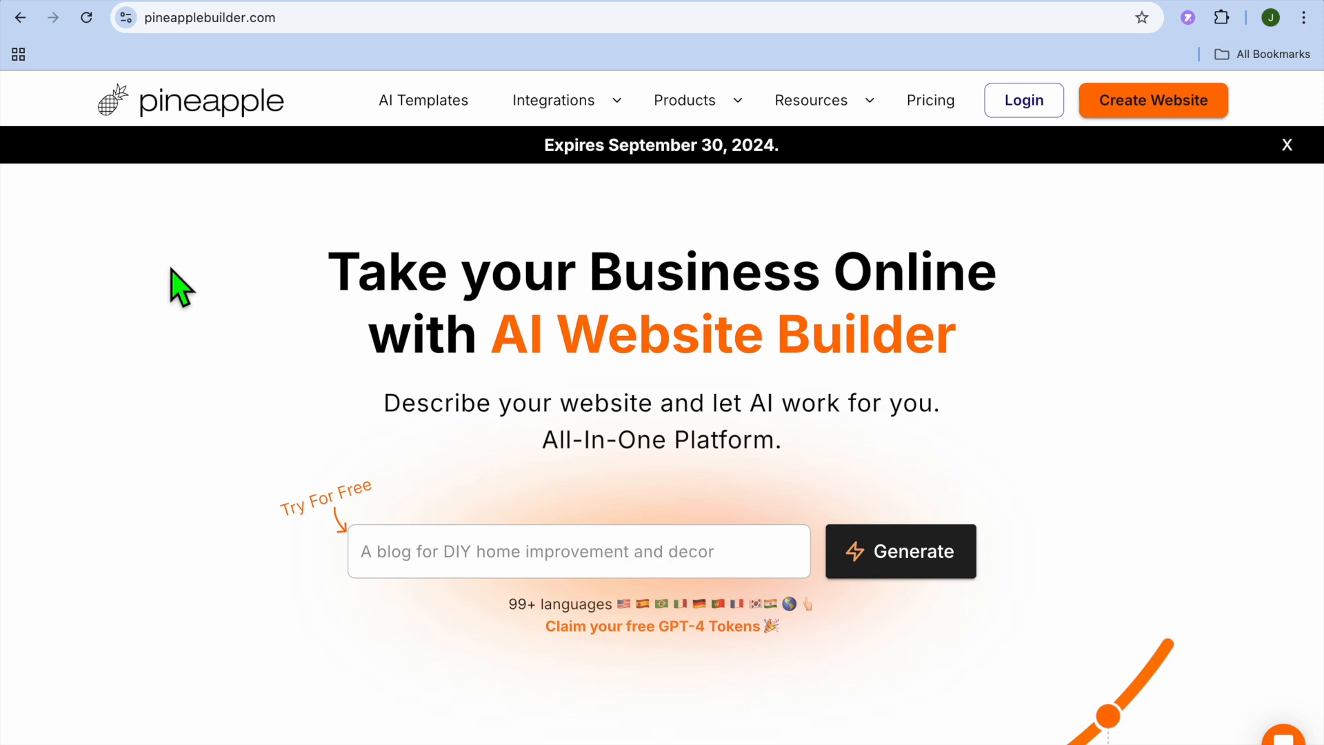
Describe the website as "A BLOG WEBSITE FOR PET MY DOG BY THE BRUNO" and start generating it.
{"action": "left_click", "coordinate": [427, 570]}
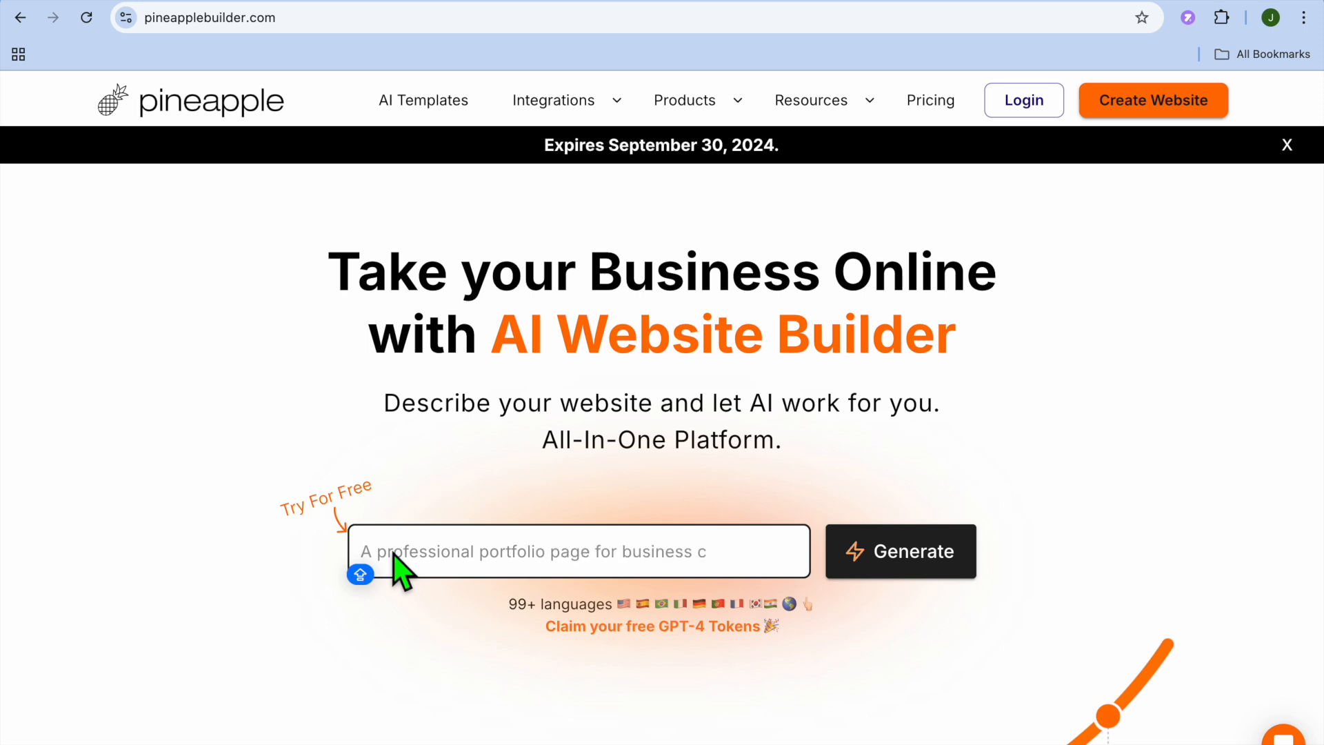
{"action": "type", "text": "A "}
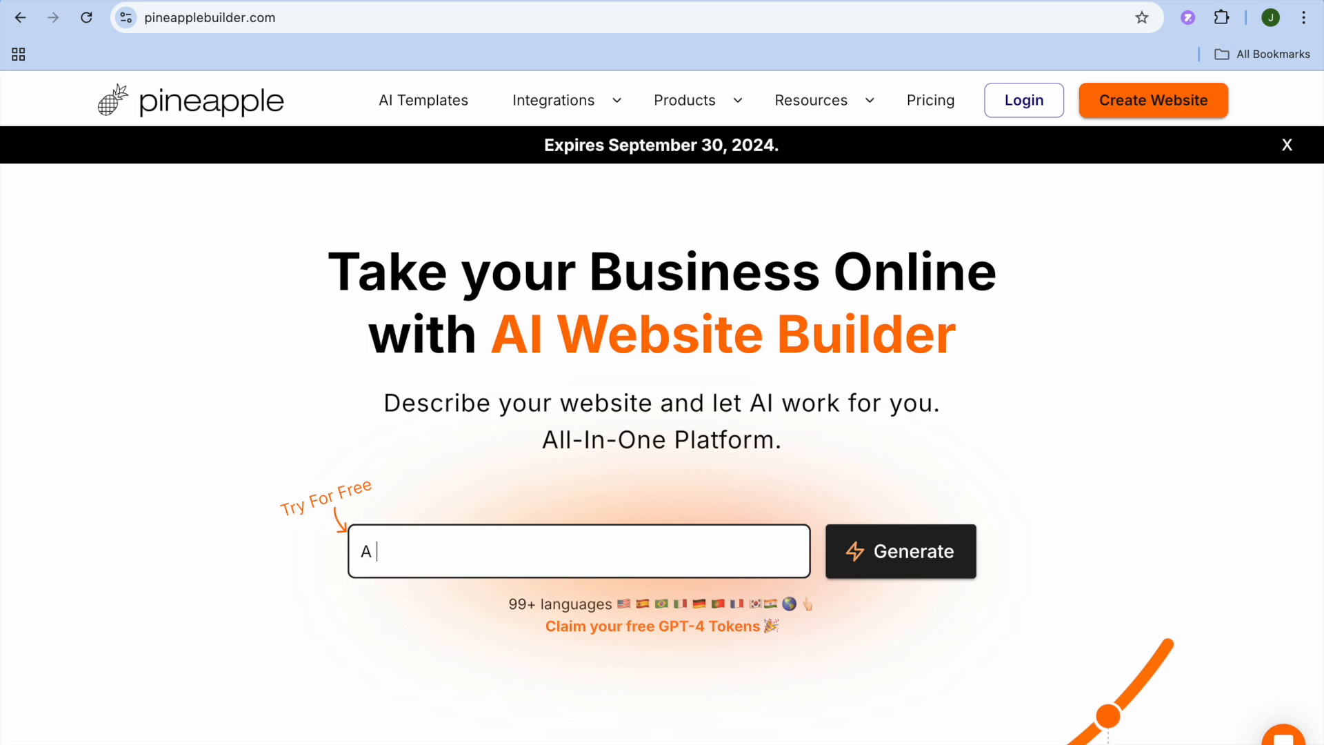
{"action": "type", "text": "BLOG WEBSITE FOR PET "}
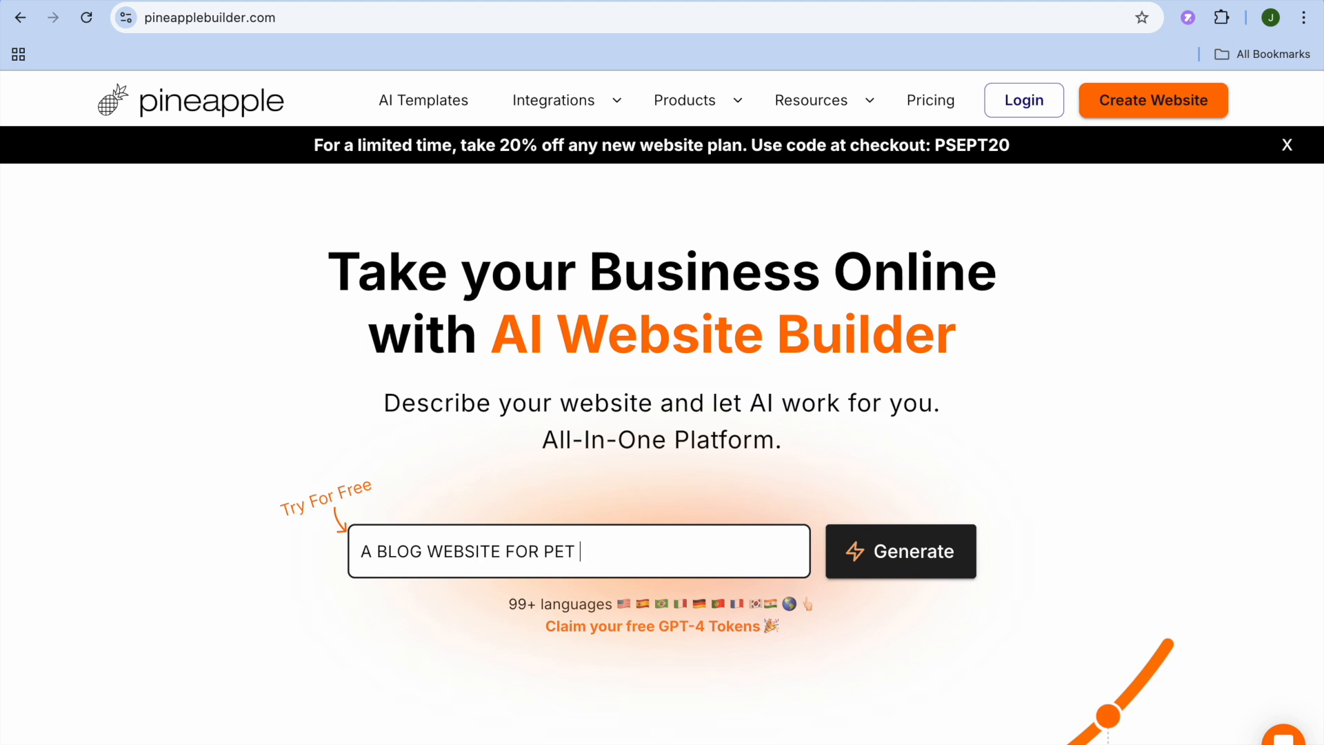
{"action": "type", "text": "MY "}
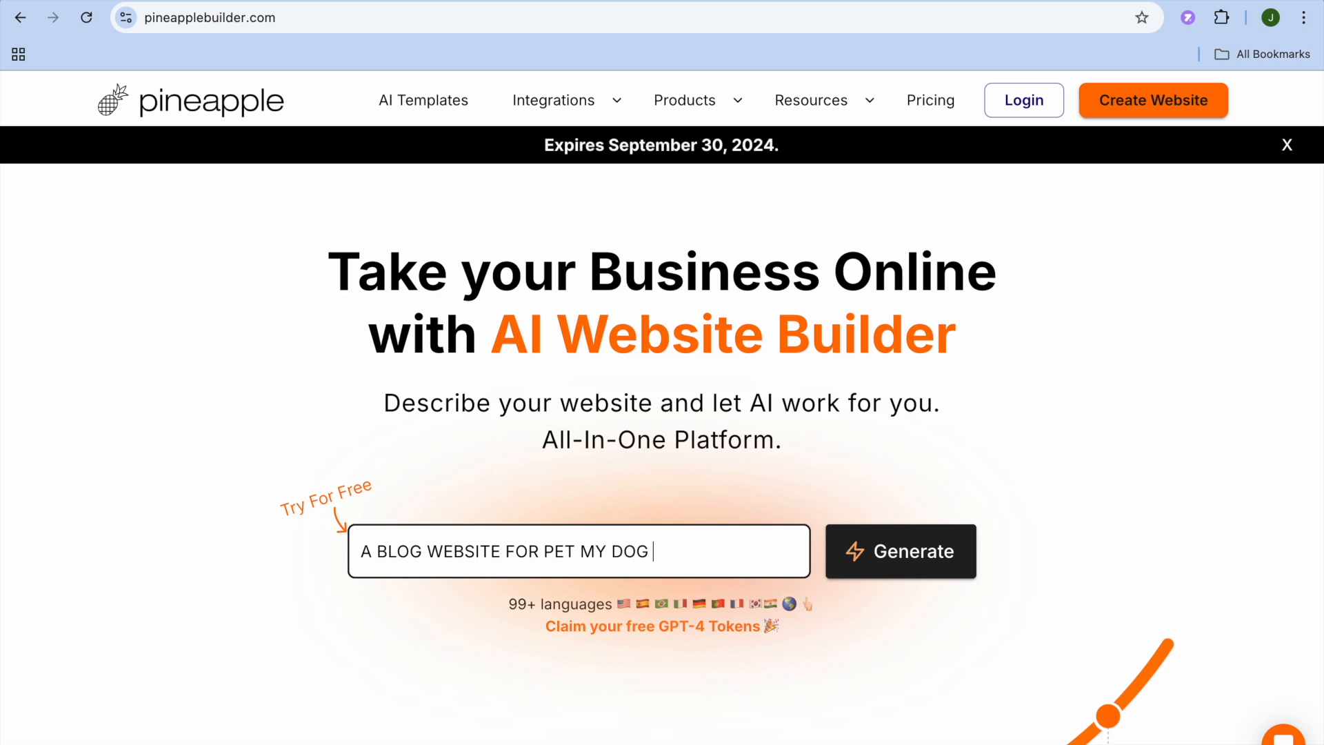
{"action": "type", "text": "DOG"}
{"action": "key", "text": "Caps_Lock"}
{"action": "type", "text": "BY THE BRUNO"}
{"action": "key", "text": "Caps_Lock"}
{"action": "left_click", "coordinate": [893, 548]}
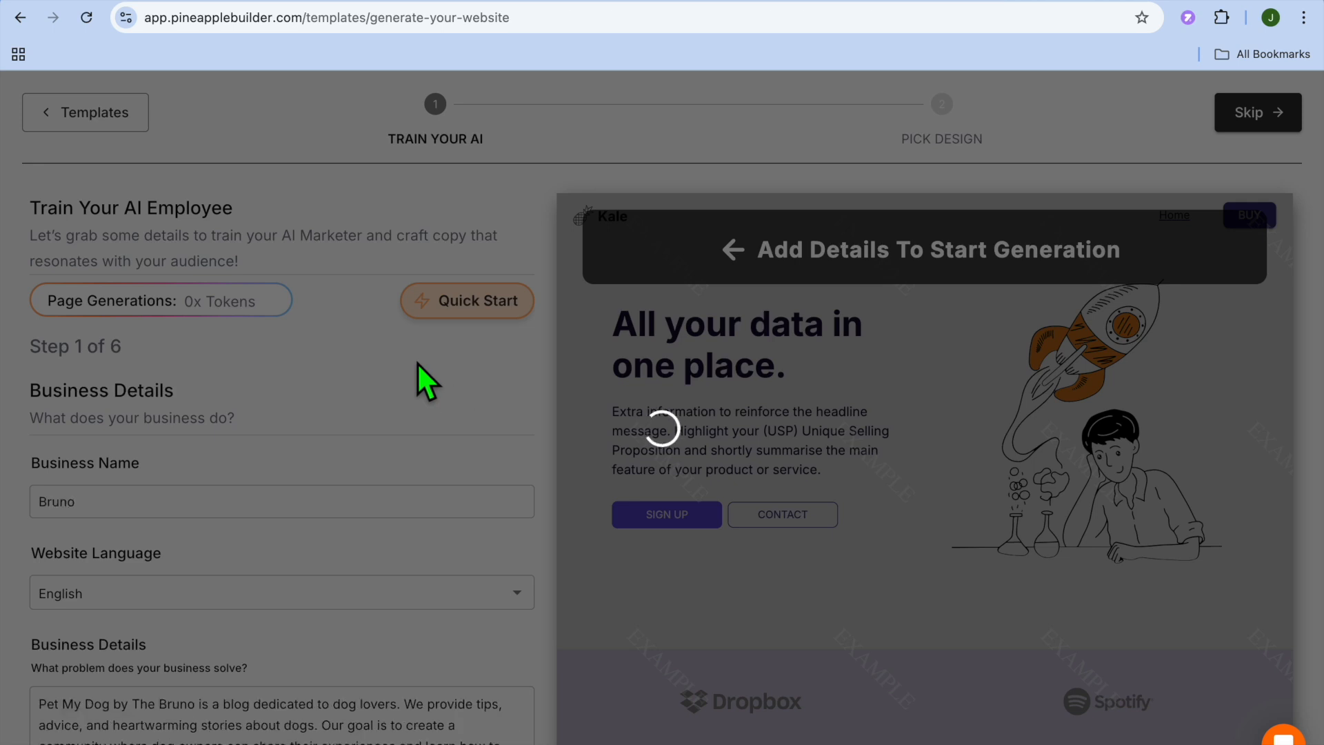
Review the prefilled business name, language, business details and target audience, and continue to the website details.
{"action": "scroll", "coordinate": [427, 382], "scroll_direction": "down", "scroll_amount": 3}
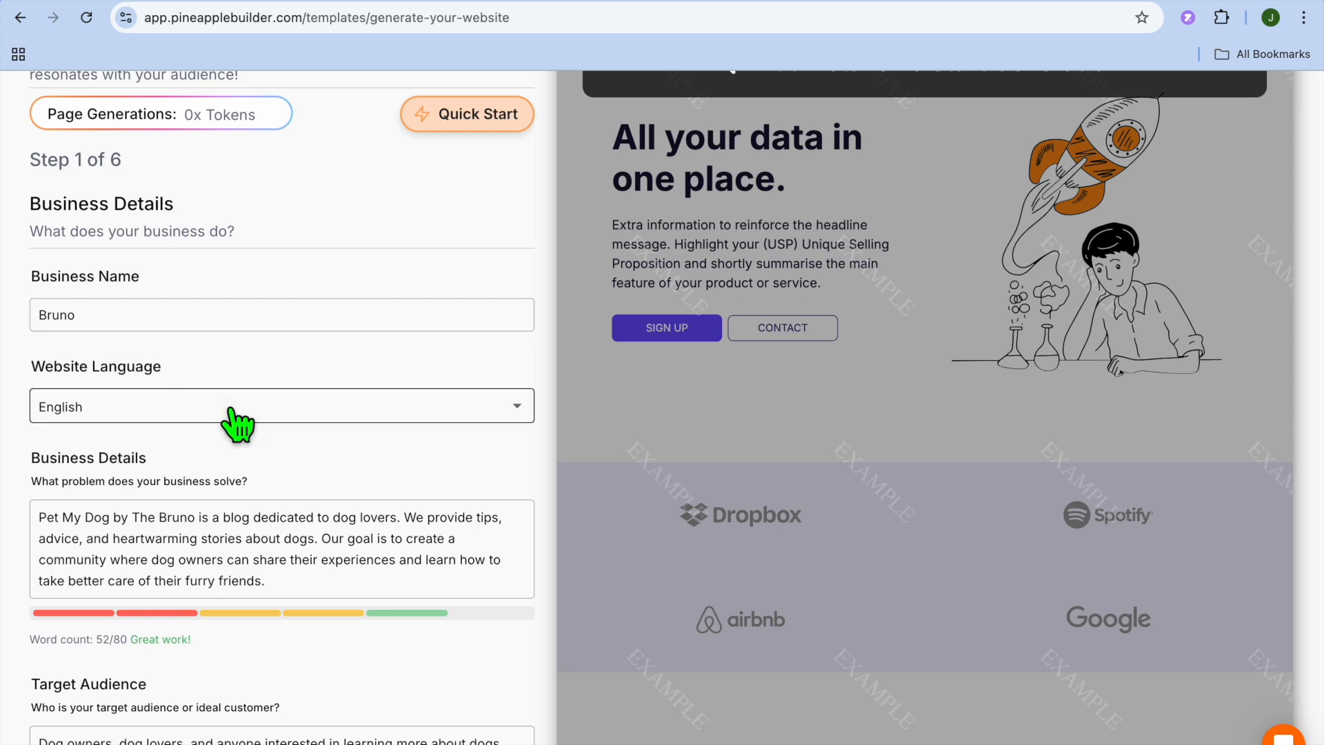
{"action": "scroll", "coordinate": [237, 424], "scroll_direction": "down", "scroll_amount": 3}
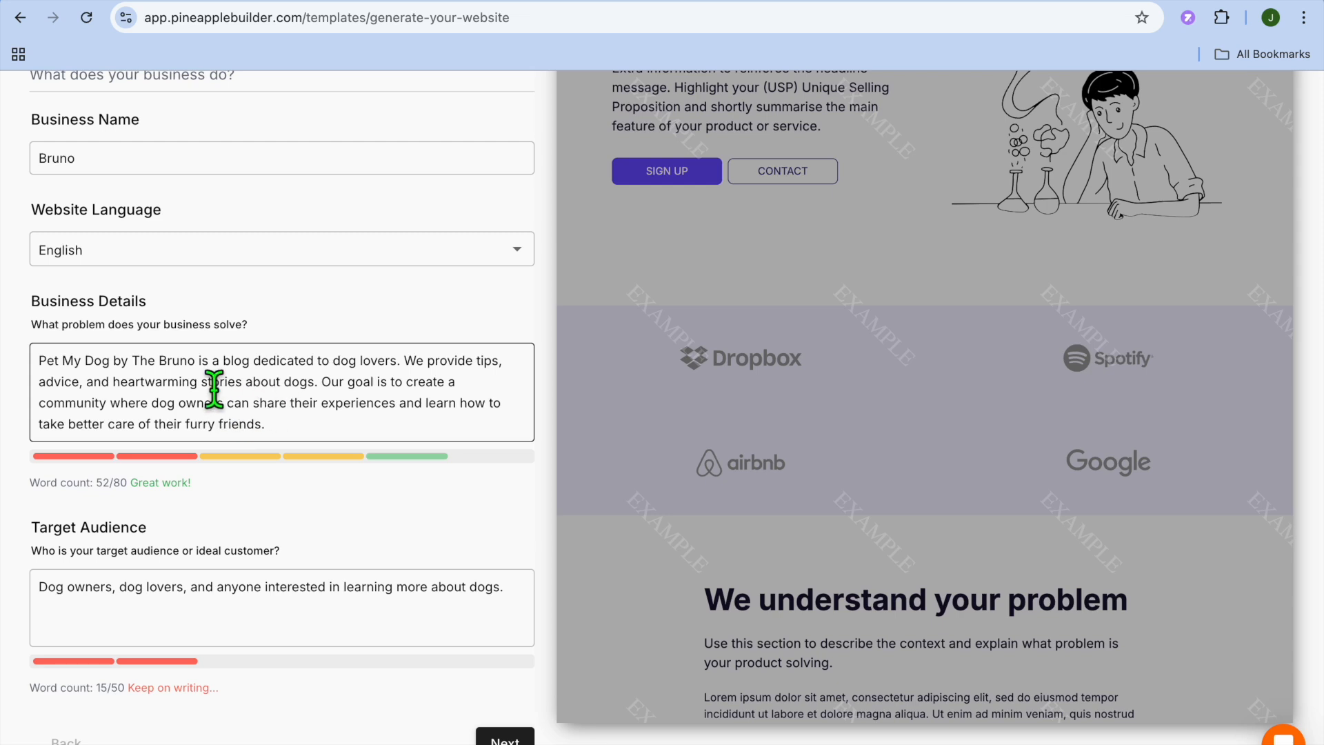
{"action": "left_click", "coordinate": [251, 594]}
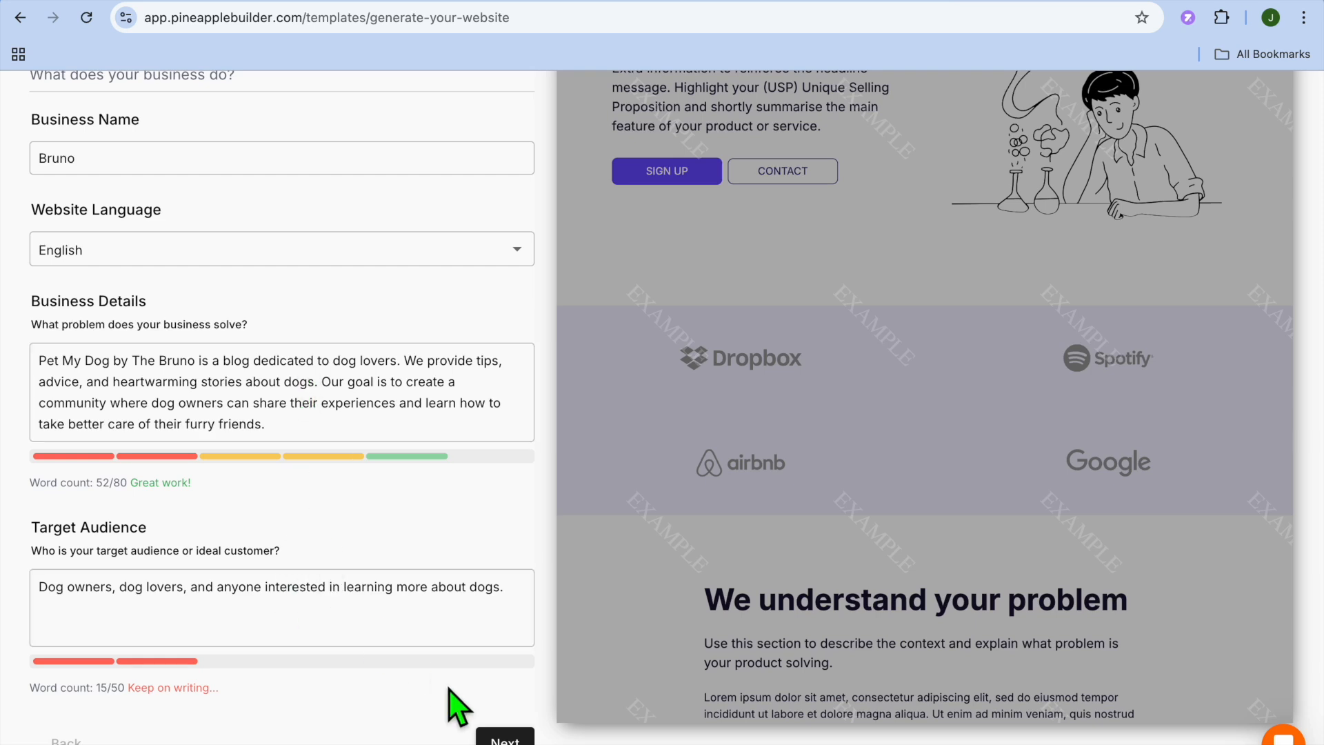
{"action": "left_click", "coordinate": [502, 736]}
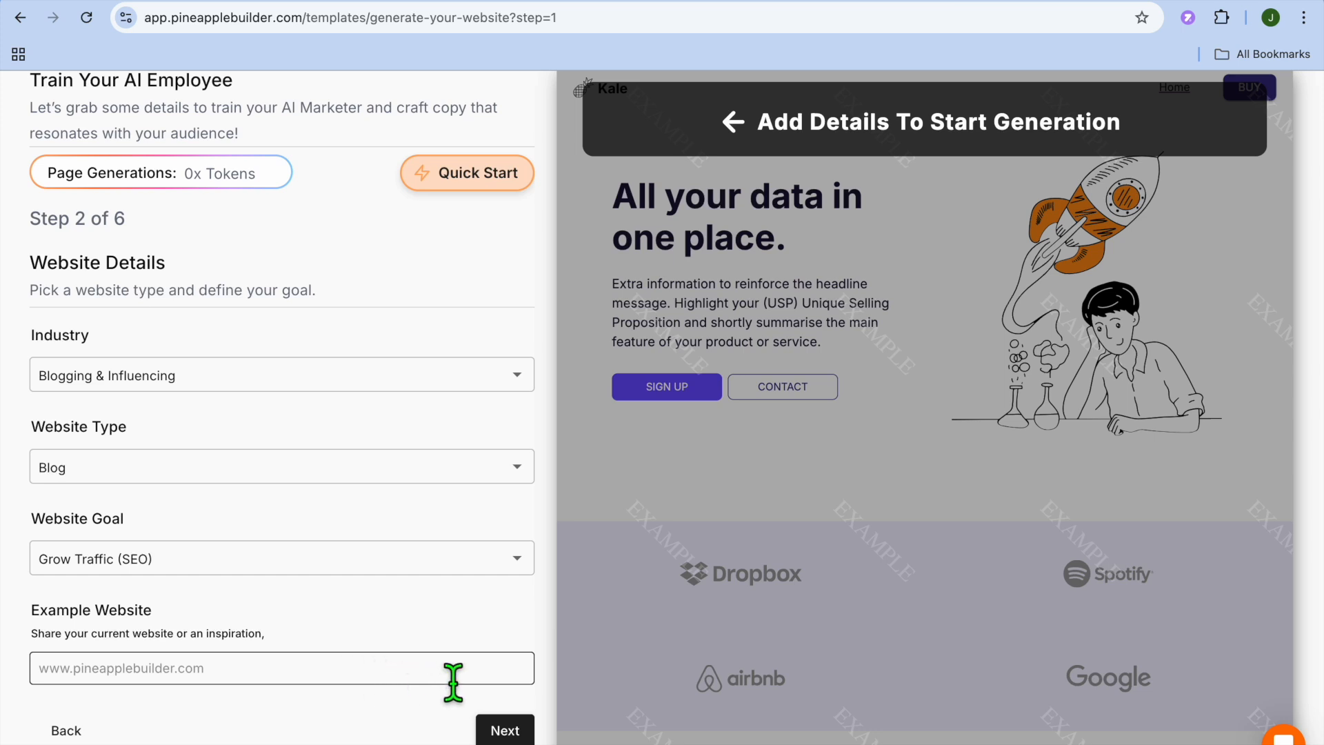
Accept the prefilled Website Details and Your Offer settings, leaving the services/product info empty, and continue to Business Style.
{"action": "left_click", "coordinate": [498, 730]}
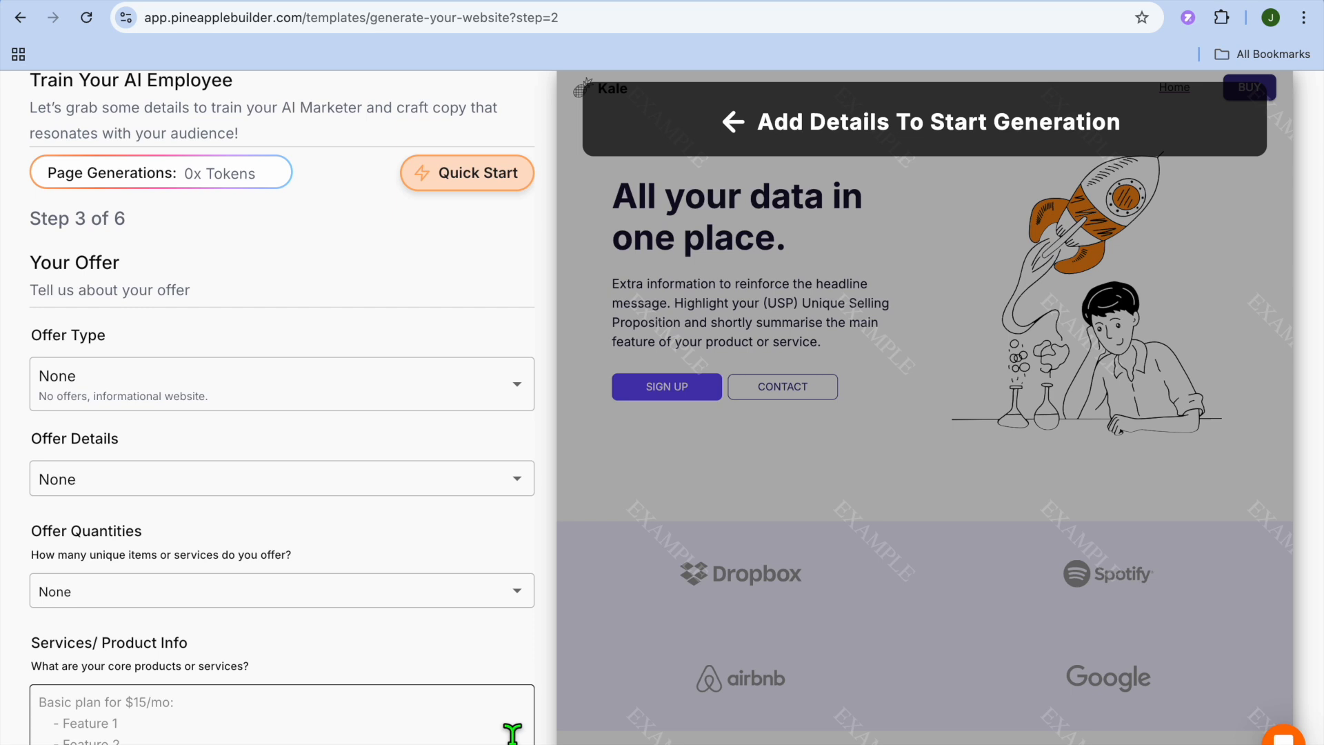
{"action": "scroll", "coordinate": [487, 629], "scroll_direction": "down", "scroll_amount": 4}
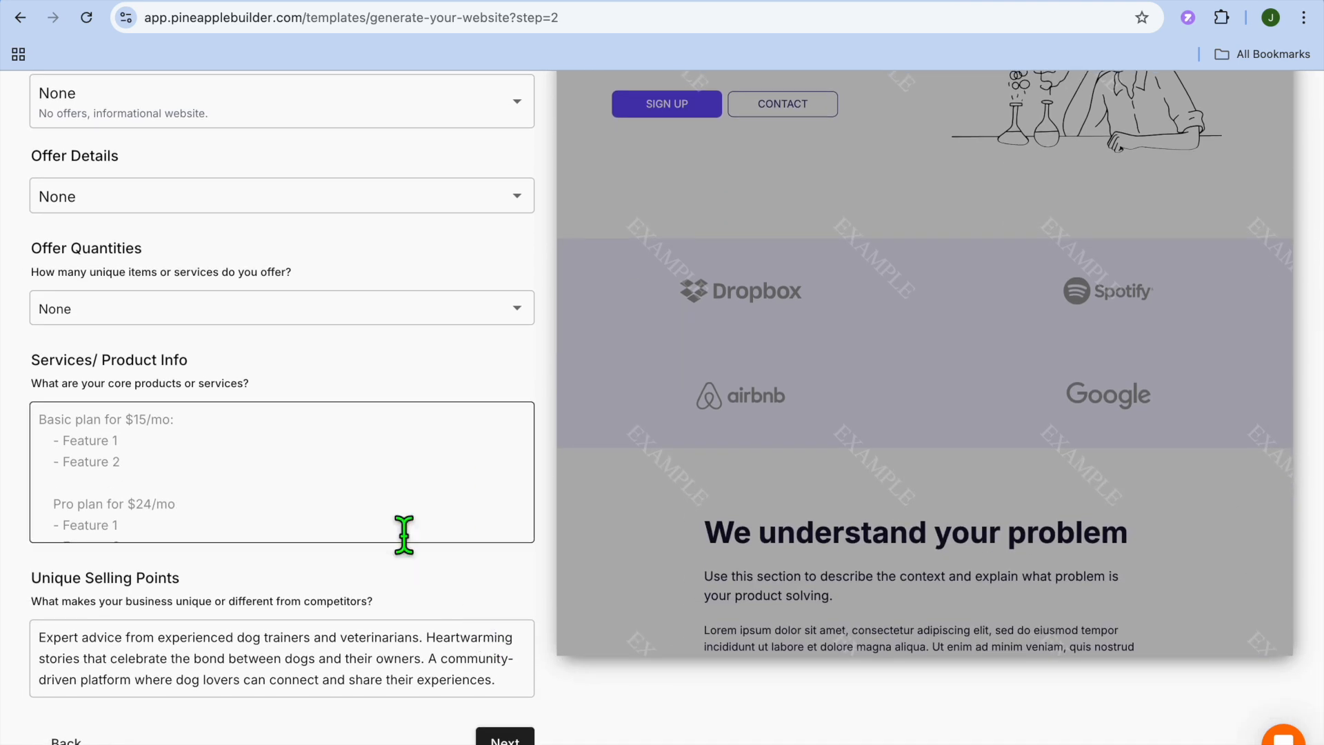
{"action": "left_click", "coordinate": [239, 467]}
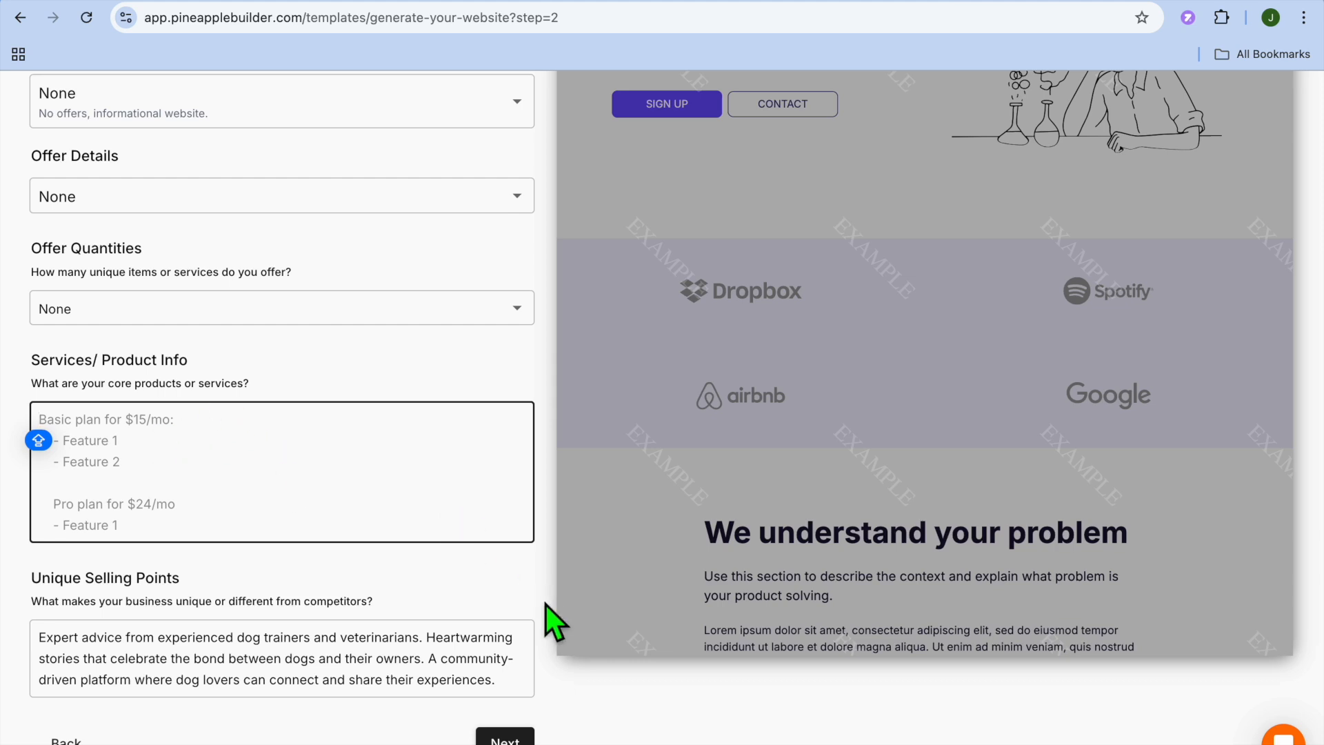
{"action": "left_click", "coordinate": [505, 739]}
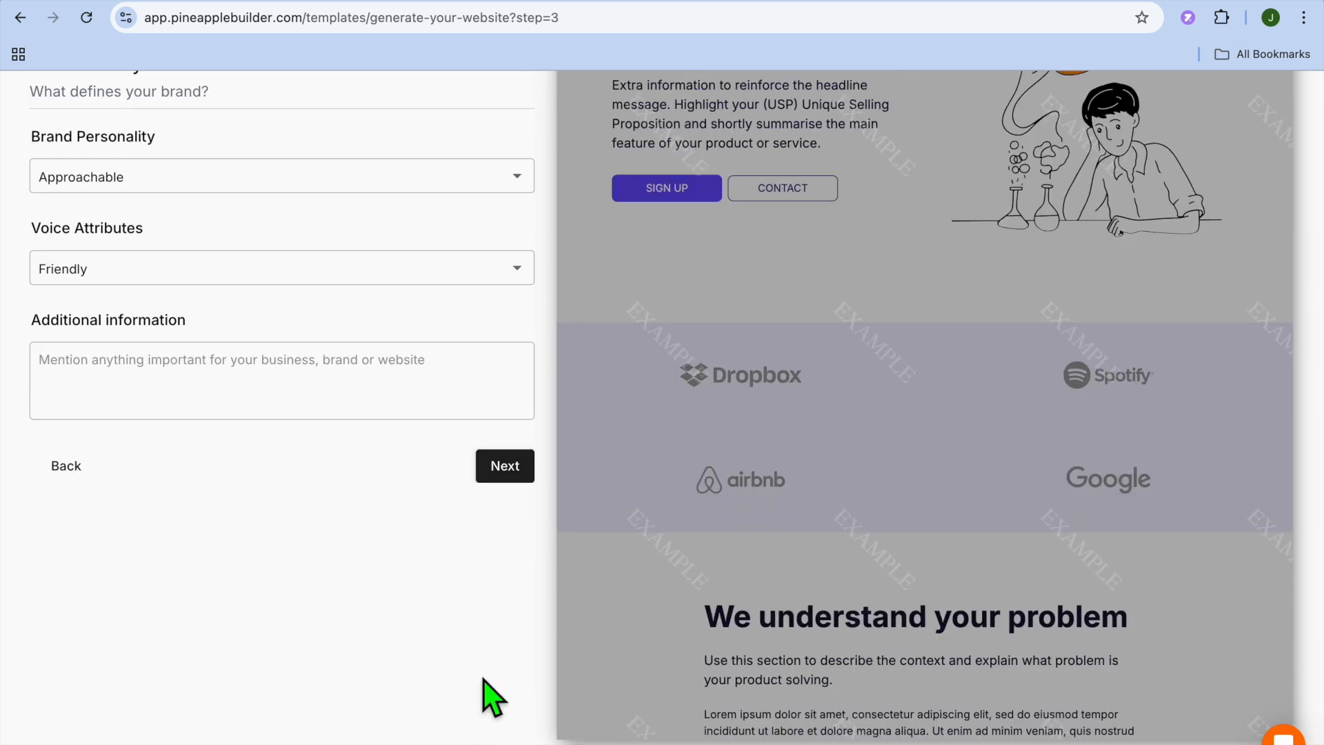
Keep the Friendly voice attribute and the preselected website features, and continue to the Add Pages step.
{"action": "scroll", "coordinate": [423, 600], "scroll_direction": "up", "scroll_amount": 2}
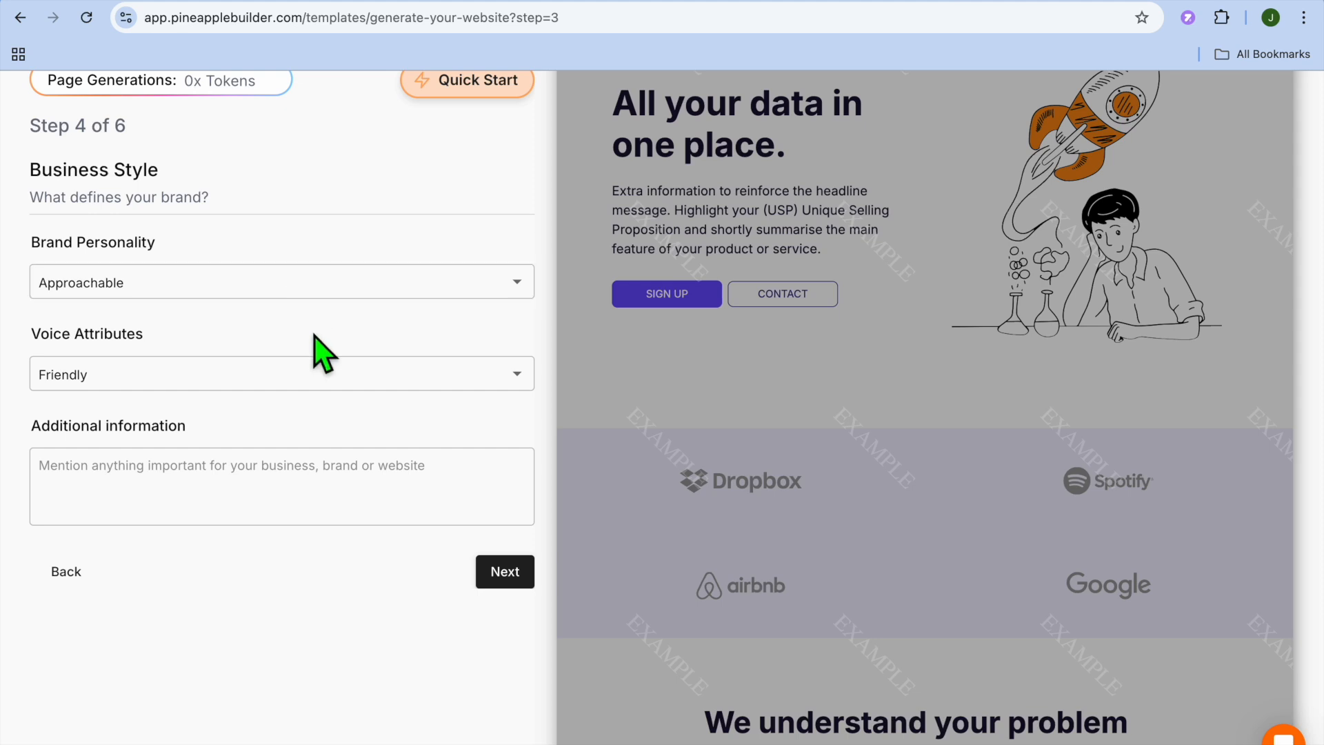
{"action": "left_click", "coordinate": [334, 375]}
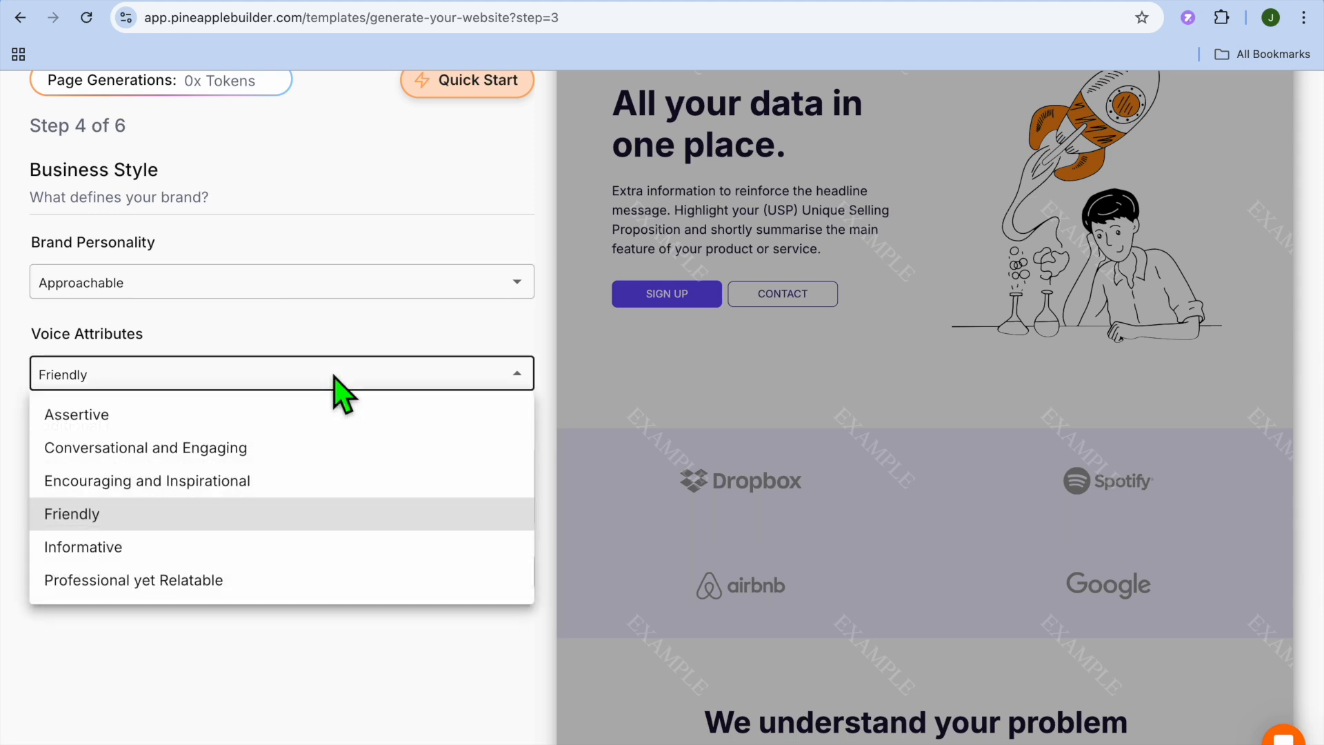
{"action": "left_click", "coordinate": [469, 335]}
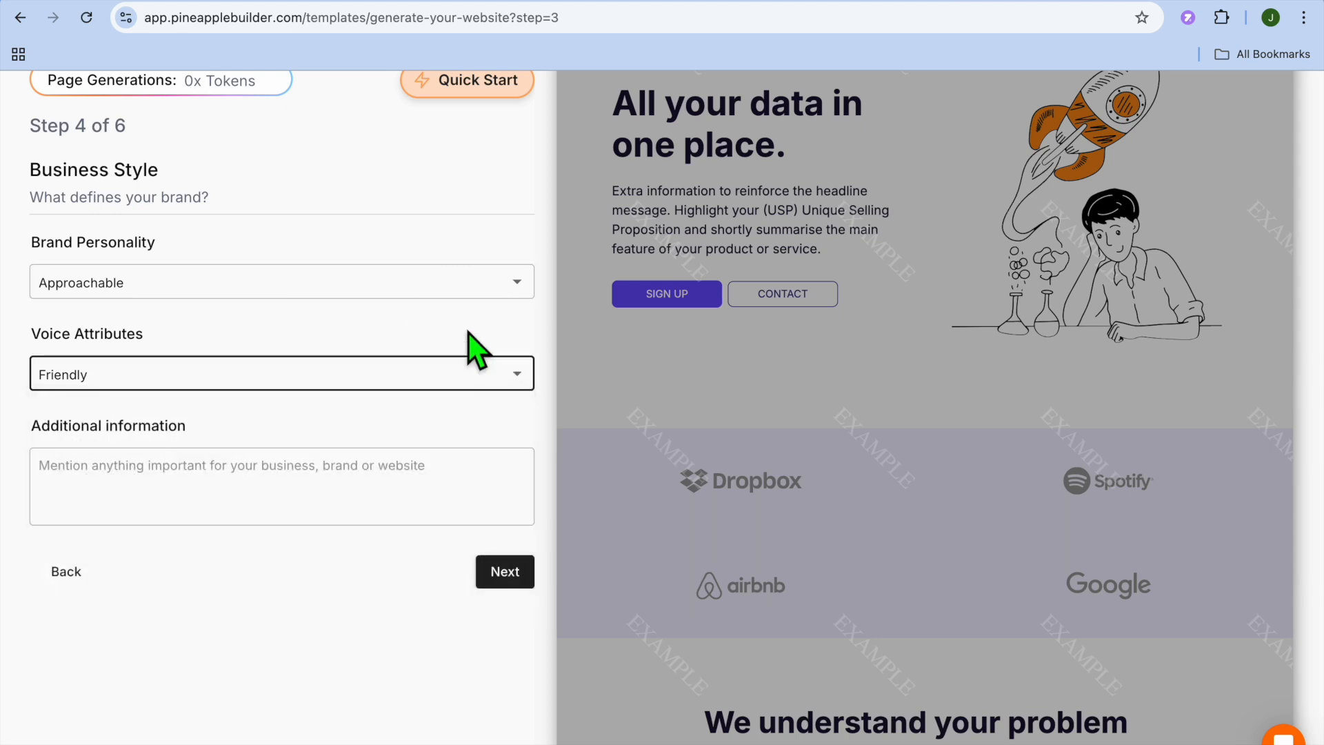
{"action": "left_click", "coordinate": [504, 583]}
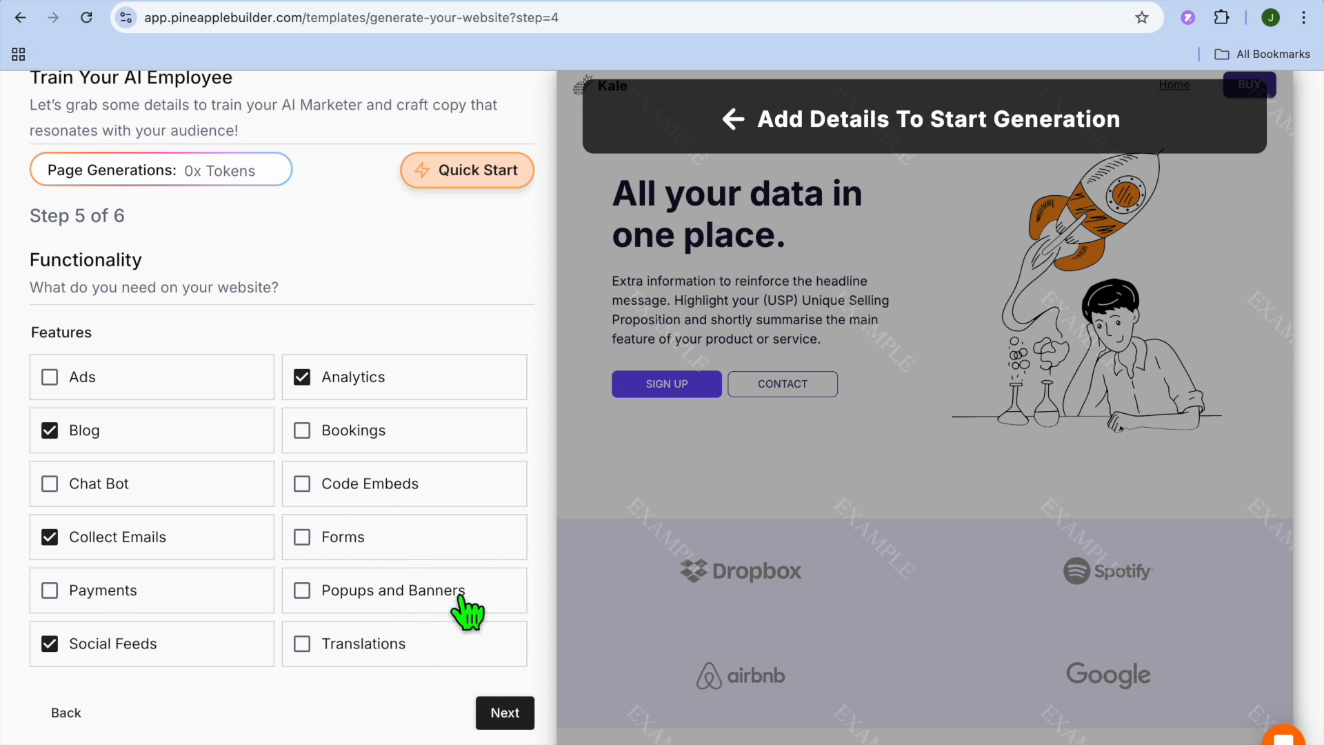
{"action": "left_click", "coordinate": [511, 712]}
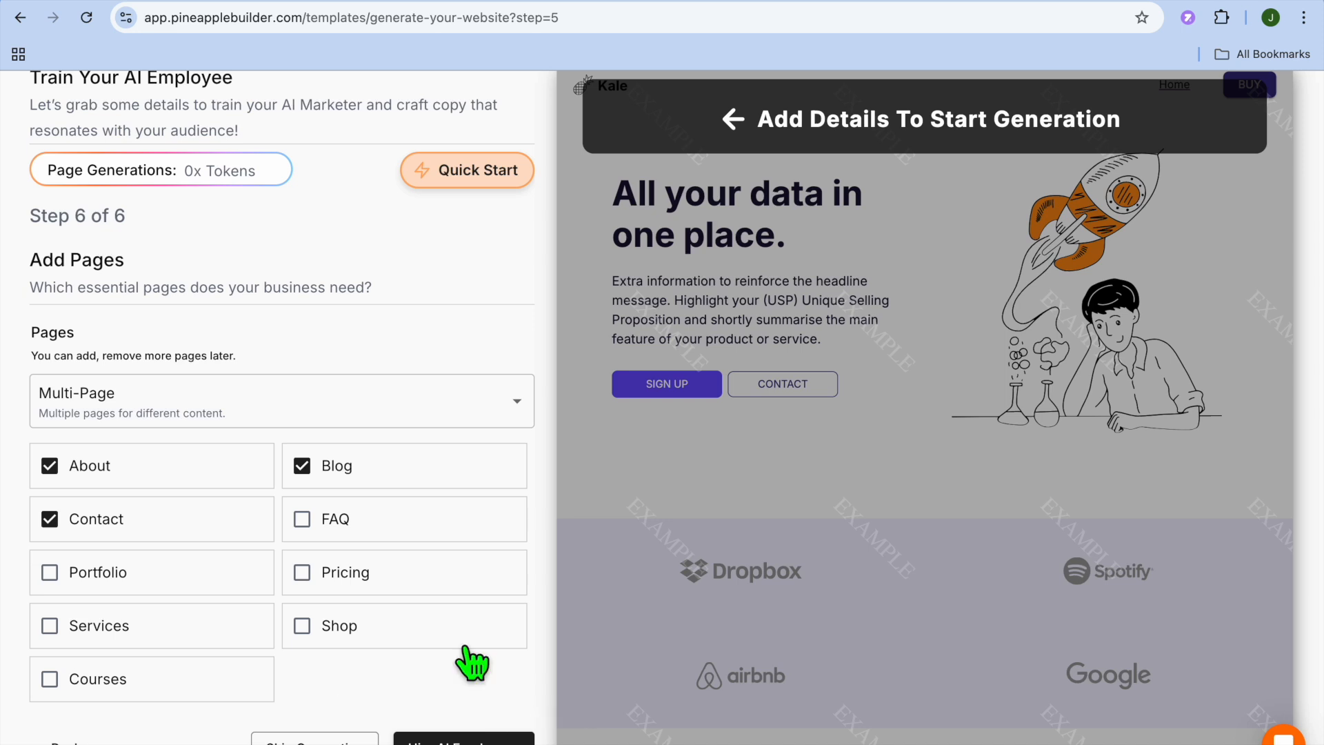
Open the Hire AI Employees offer and compare the features of the Starter, Basic and Grow plans.
{"action": "scroll", "coordinate": [469, 660], "scroll_direction": "down", "scroll_amount": 2}
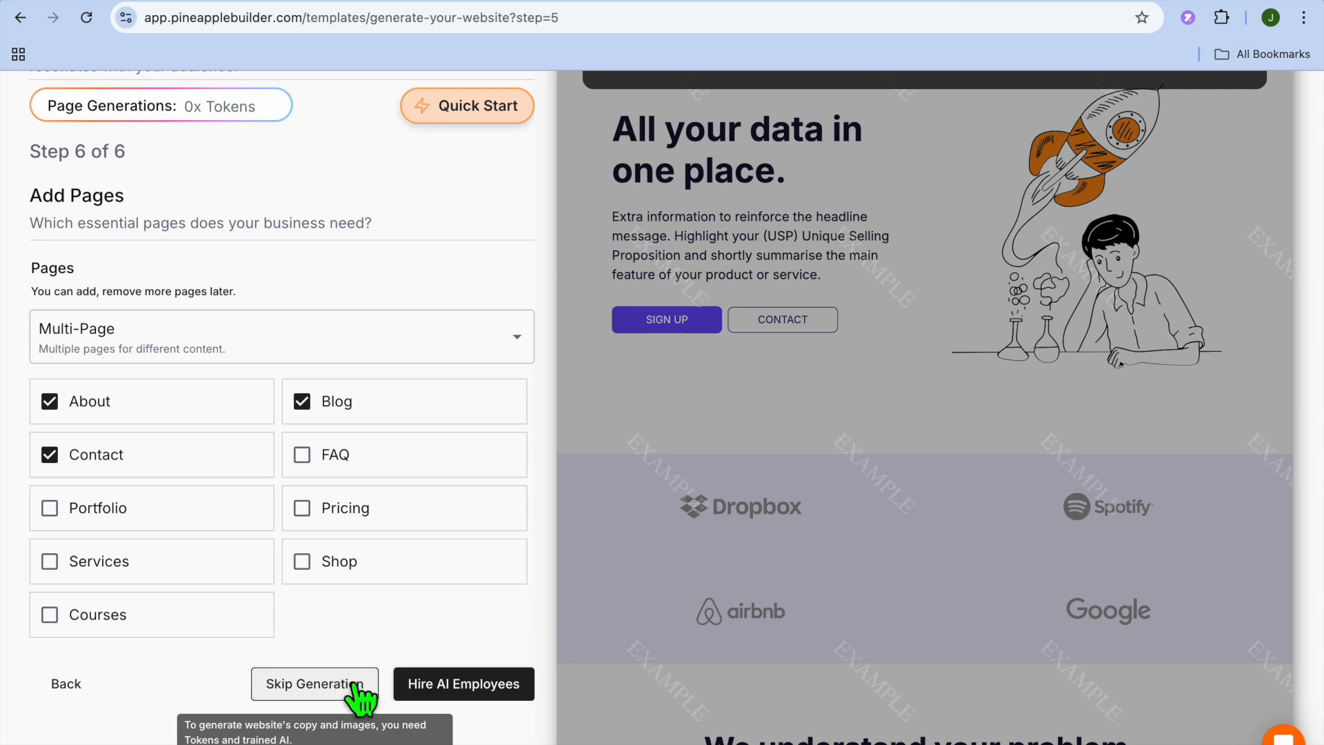
{"action": "left_click", "coordinate": [471, 693]}
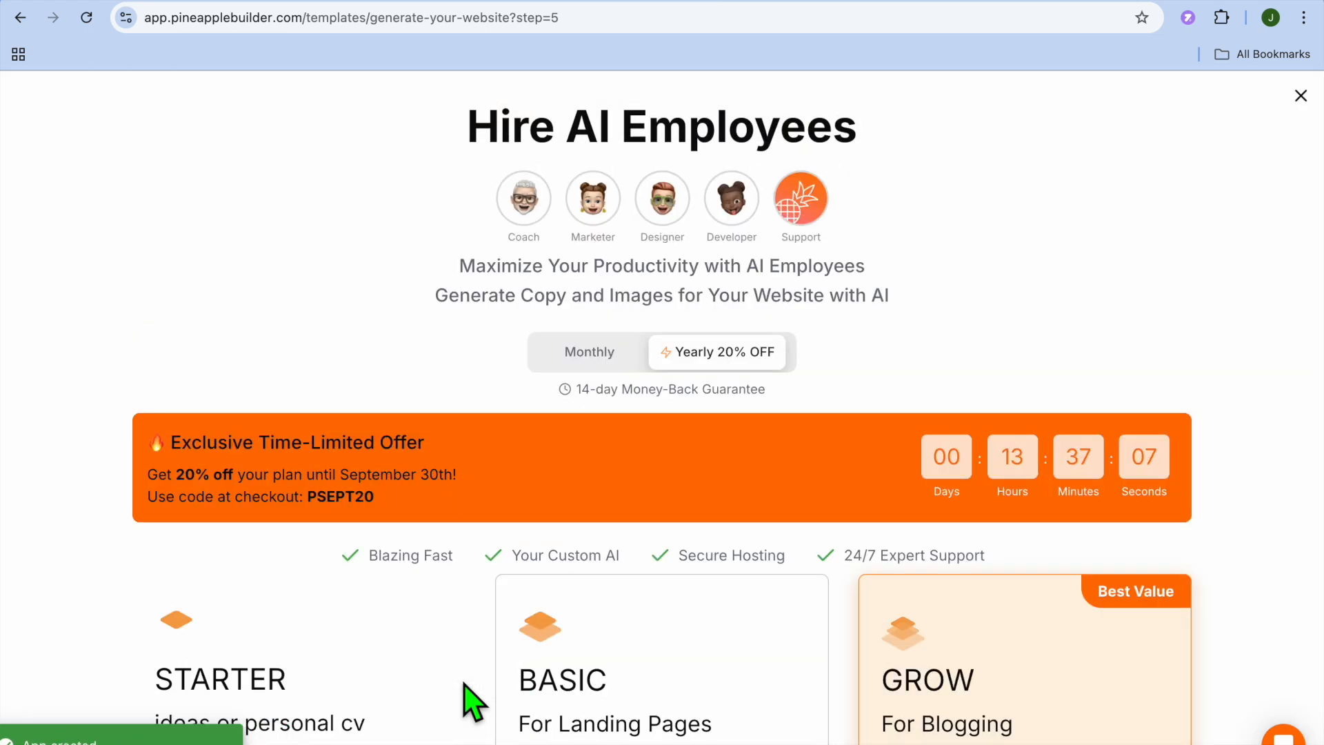
{"action": "scroll", "coordinate": [466, 686], "scroll_direction": "down", "scroll_amount": 5}
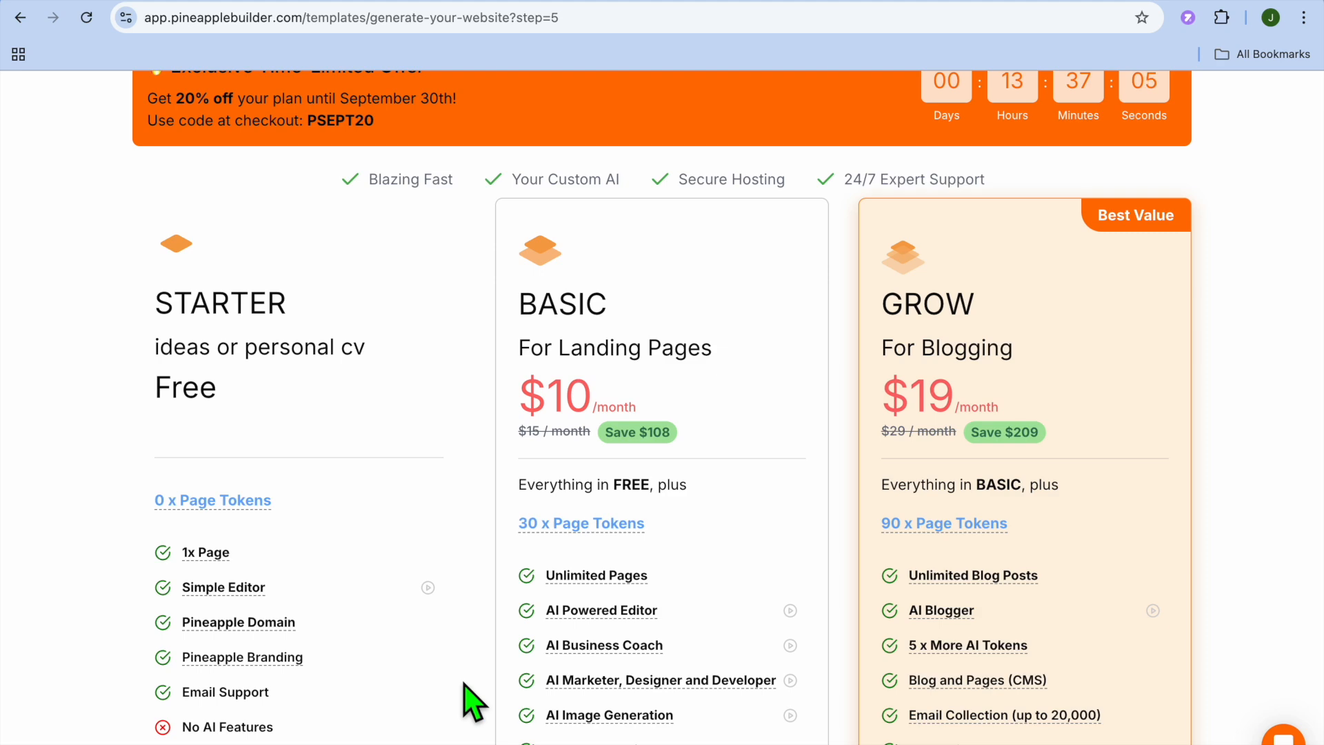
{"action": "scroll", "coordinate": [473, 700], "scroll_direction": "down", "scroll_amount": 1}
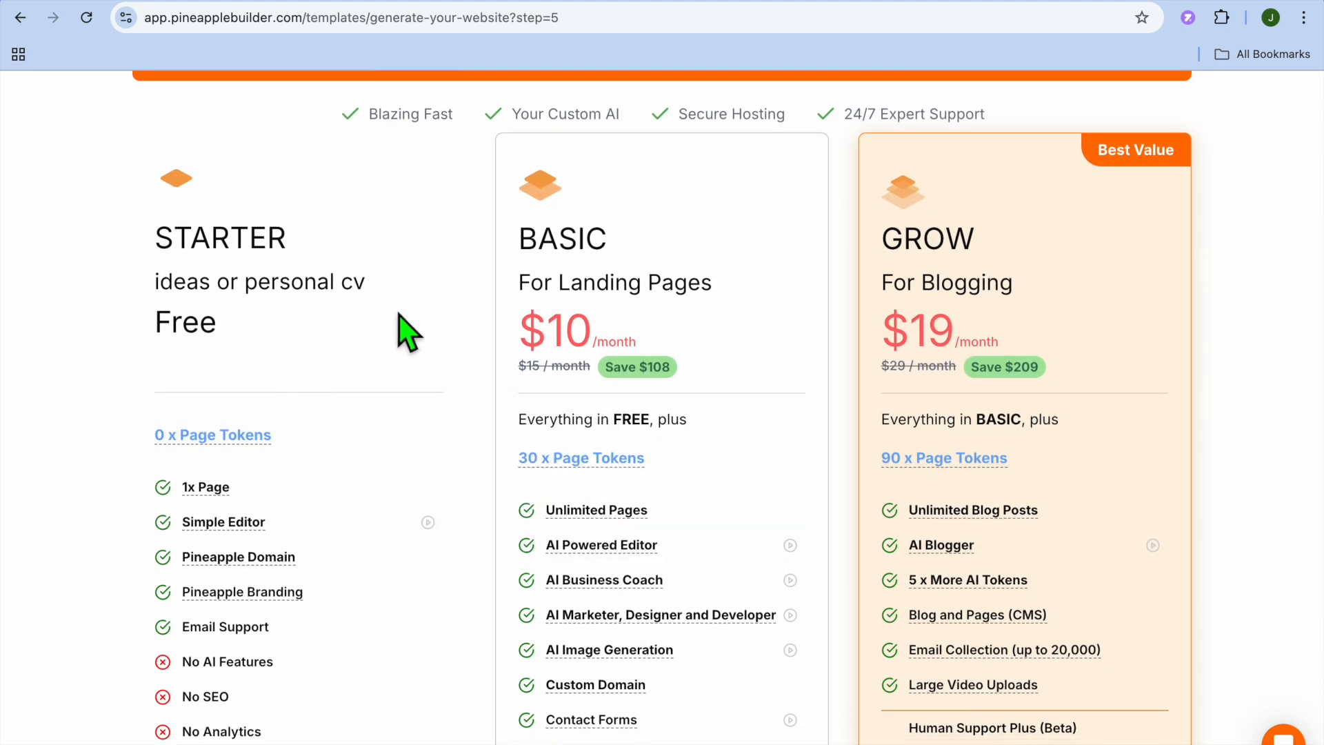
{"action": "scroll", "coordinate": [397, 314], "scroll_direction": "down", "scroll_amount": 2}
{"action": "scroll", "coordinate": [402, 320], "scroll_direction": "down", "scroll_amount": 3}
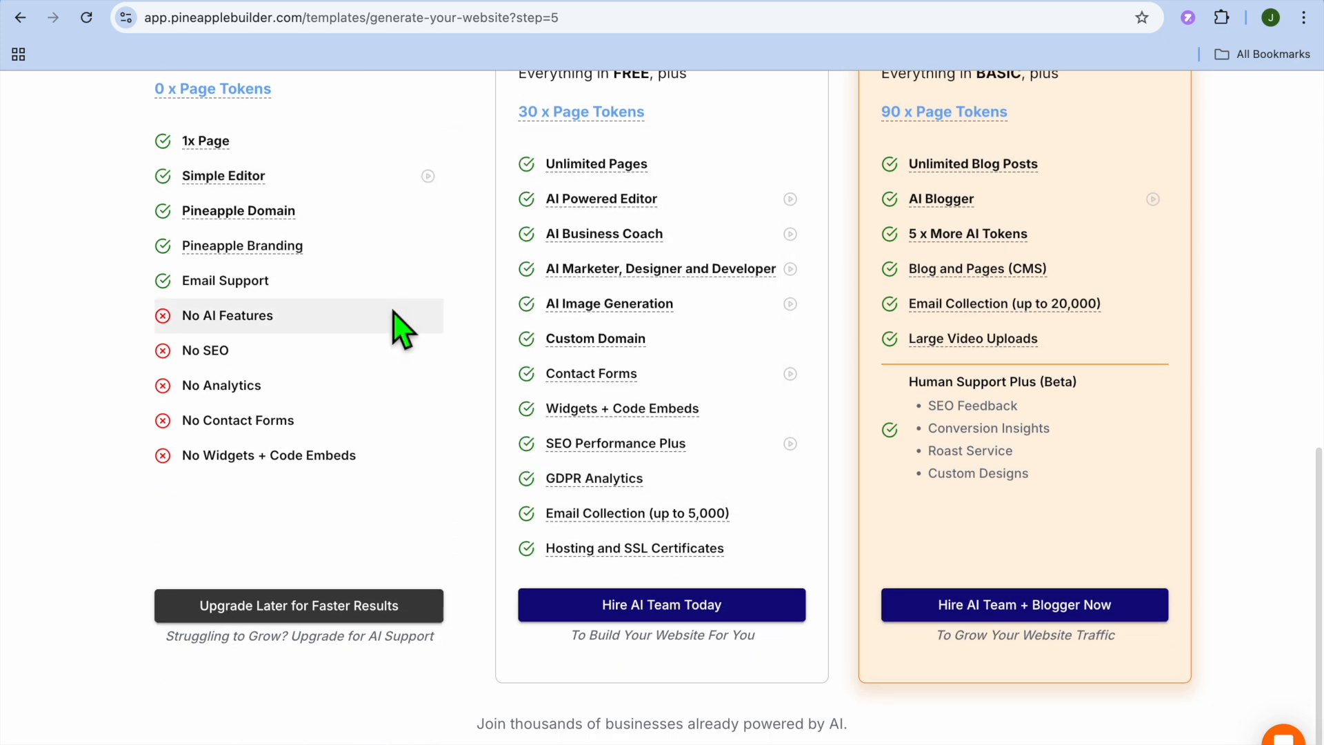
{"action": "scroll", "coordinate": [379, 586], "scroll_direction": "up", "scroll_amount": 15}
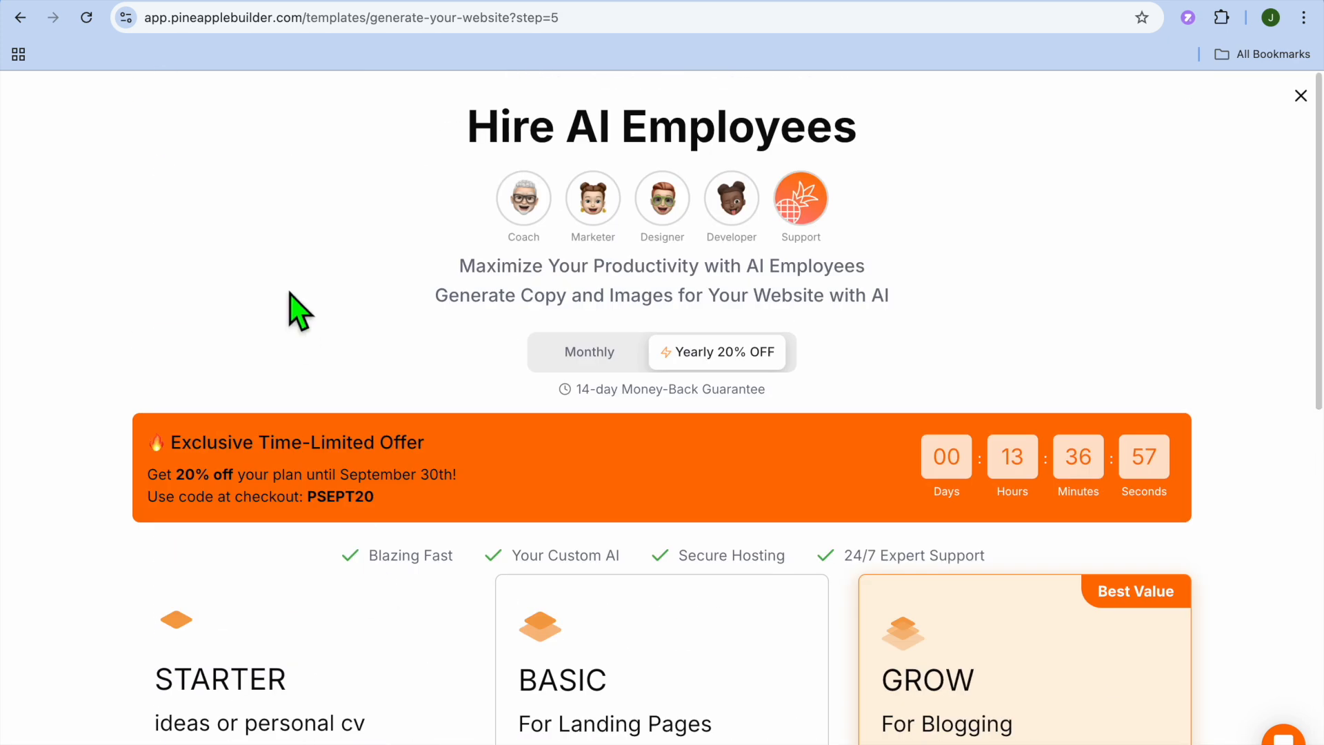
Leave the pricing plans, return to the Add Pages step and skip the AI generation.
{"action": "left_click", "coordinate": [21, 18]}
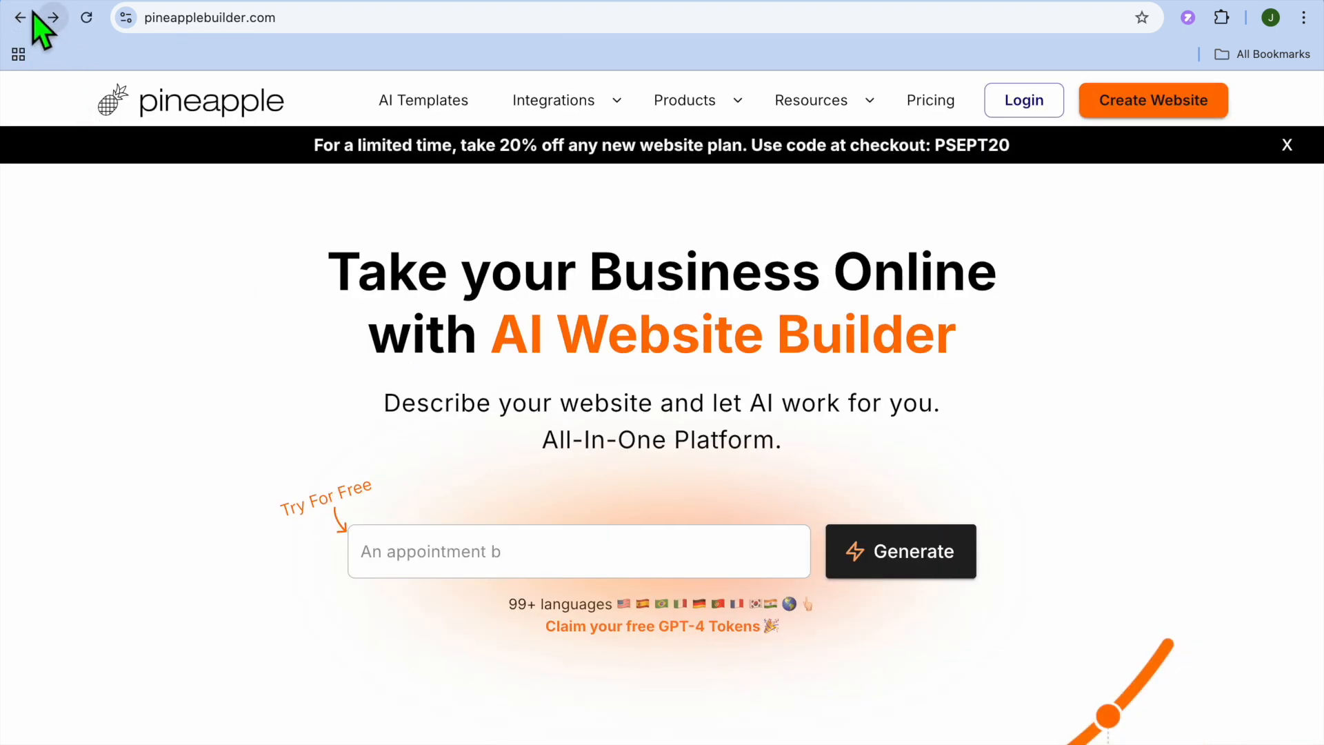
{"action": "left_click", "coordinate": [26, 15]}
{"action": "left_click", "coordinate": [58, 28]}
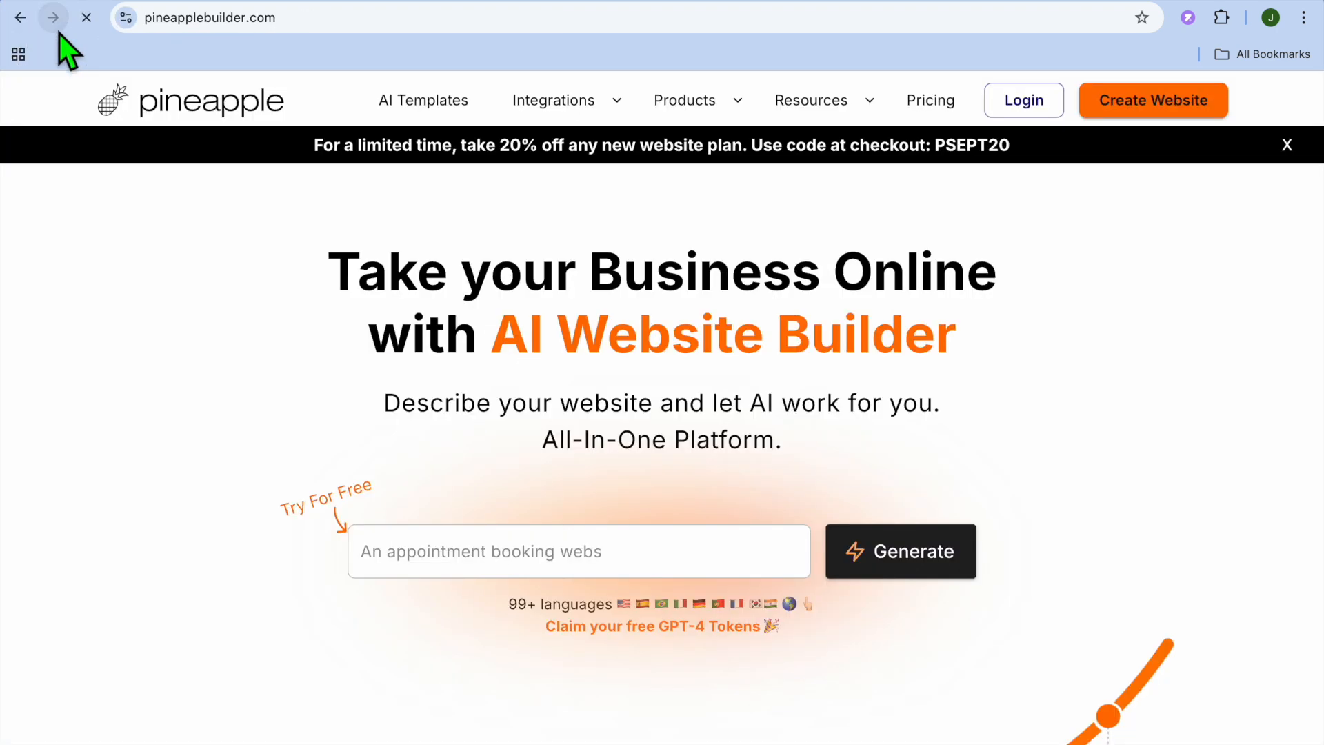
{"action": "left_click", "coordinate": [59, 31]}
{"action": "scroll", "coordinate": [131, 373], "scroll_direction": "down", "scroll_amount": 5}
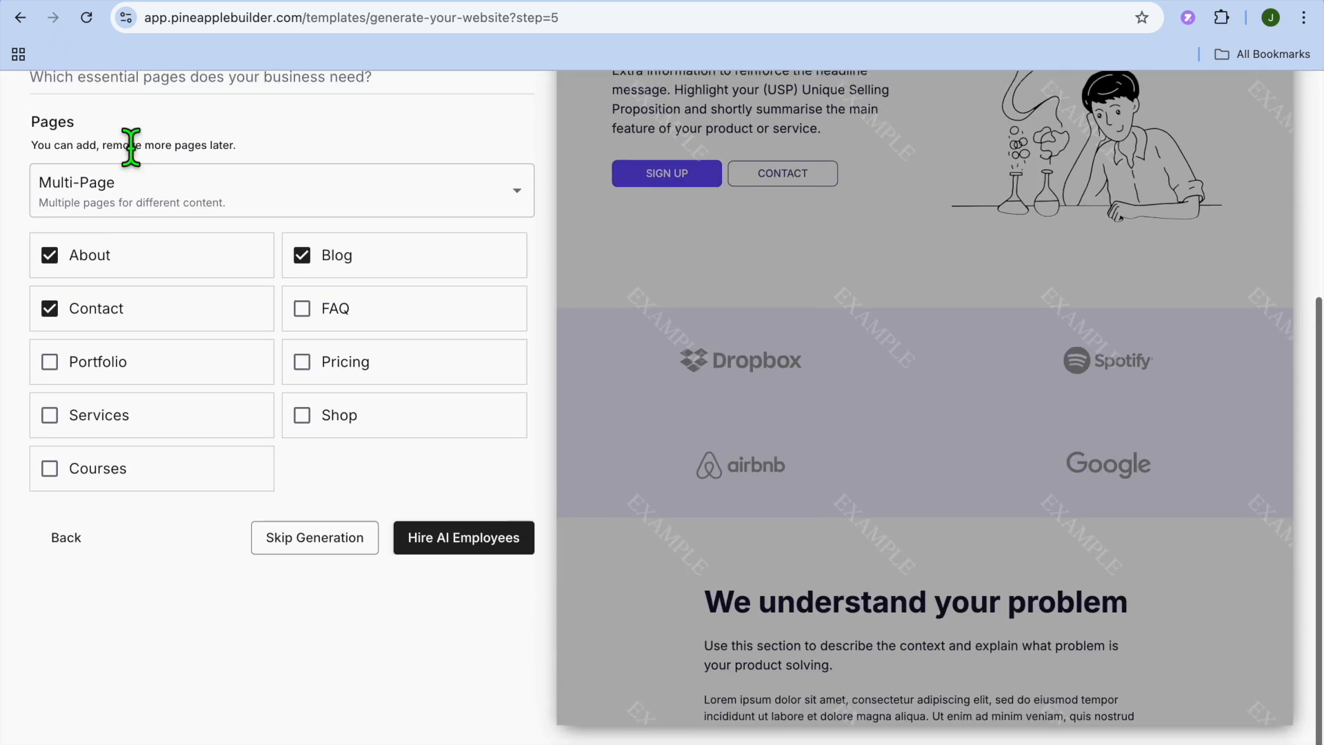
{"action": "left_click", "coordinate": [314, 540]}
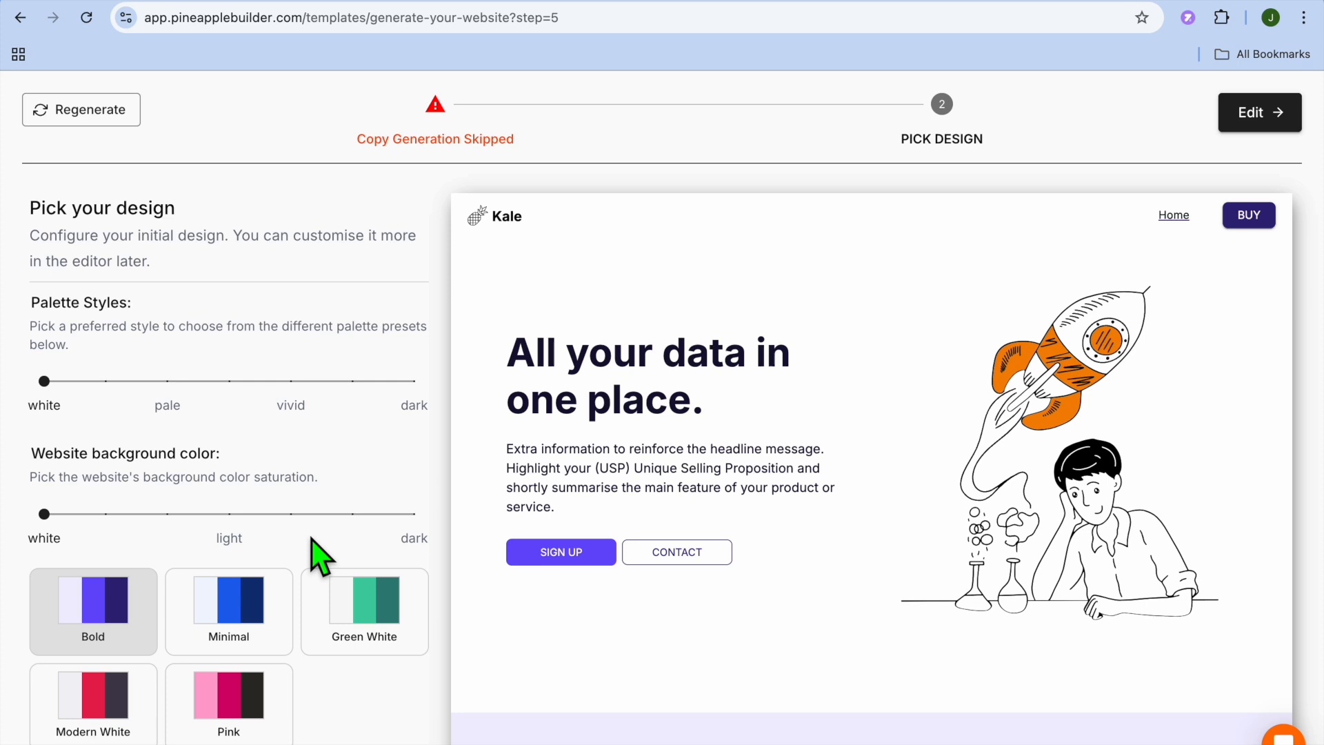
Try the Green White and Minimal colour palettes on the website design and switch back to Bold.
{"action": "scroll", "coordinate": [319, 555], "scroll_direction": "down", "scroll_amount": 1}
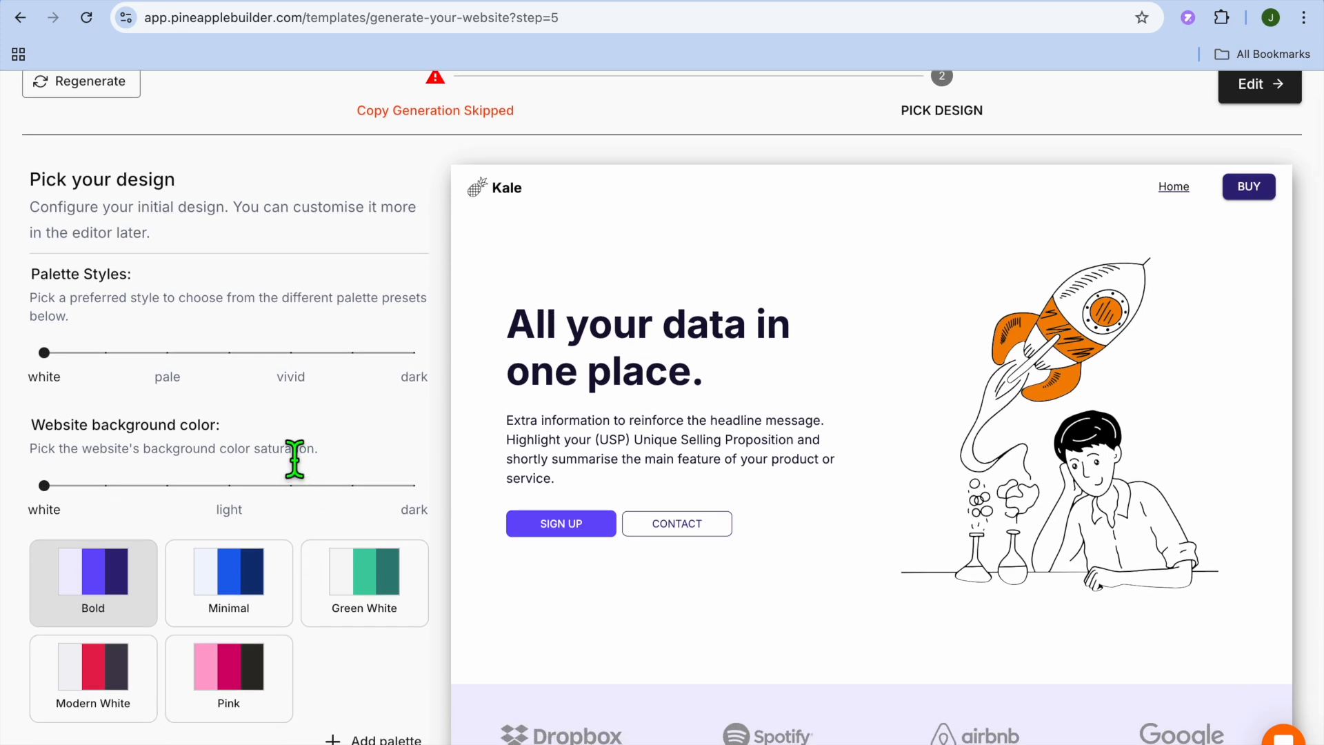
{"action": "scroll", "coordinate": [213, 561], "scroll_direction": "down", "scroll_amount": 3}
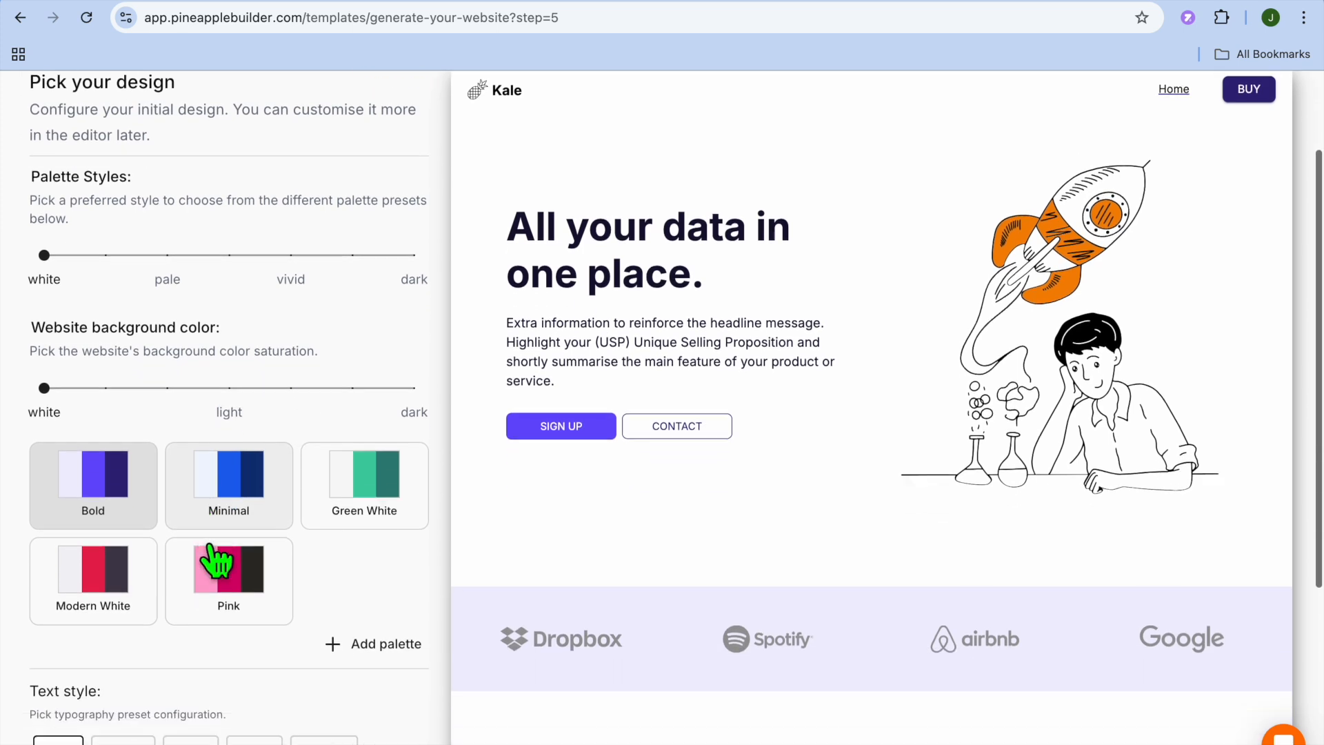
{"action": "left_click", "coordinate": [357, 375]}
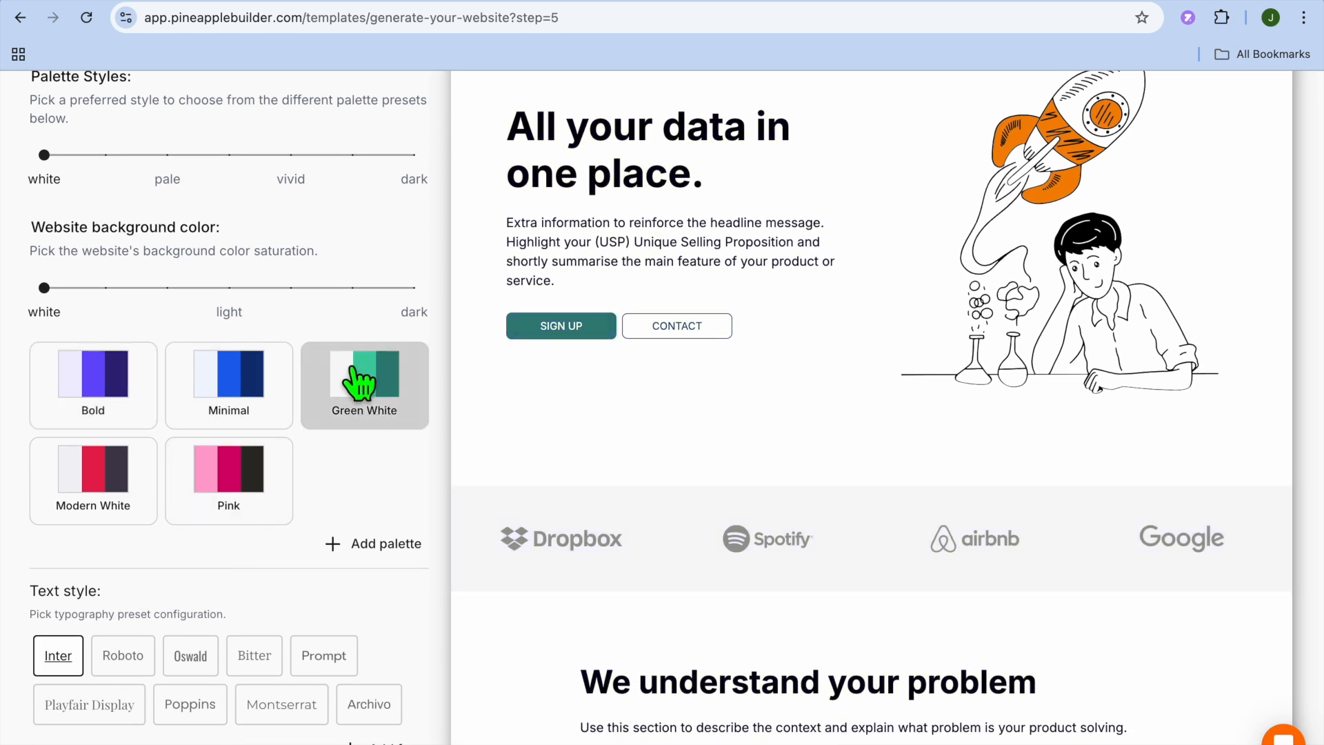
{"action": "left_click", "coordinate": [217, 390]}
{"action": "left_click", "coordinate": [100, 400]}
Try the Roboto text style and set the website's typography preset to Oswald.
{"action": "scroll", "coordinate": [142, 509], "scroll_direction": "down", "scroll_amount": 3}
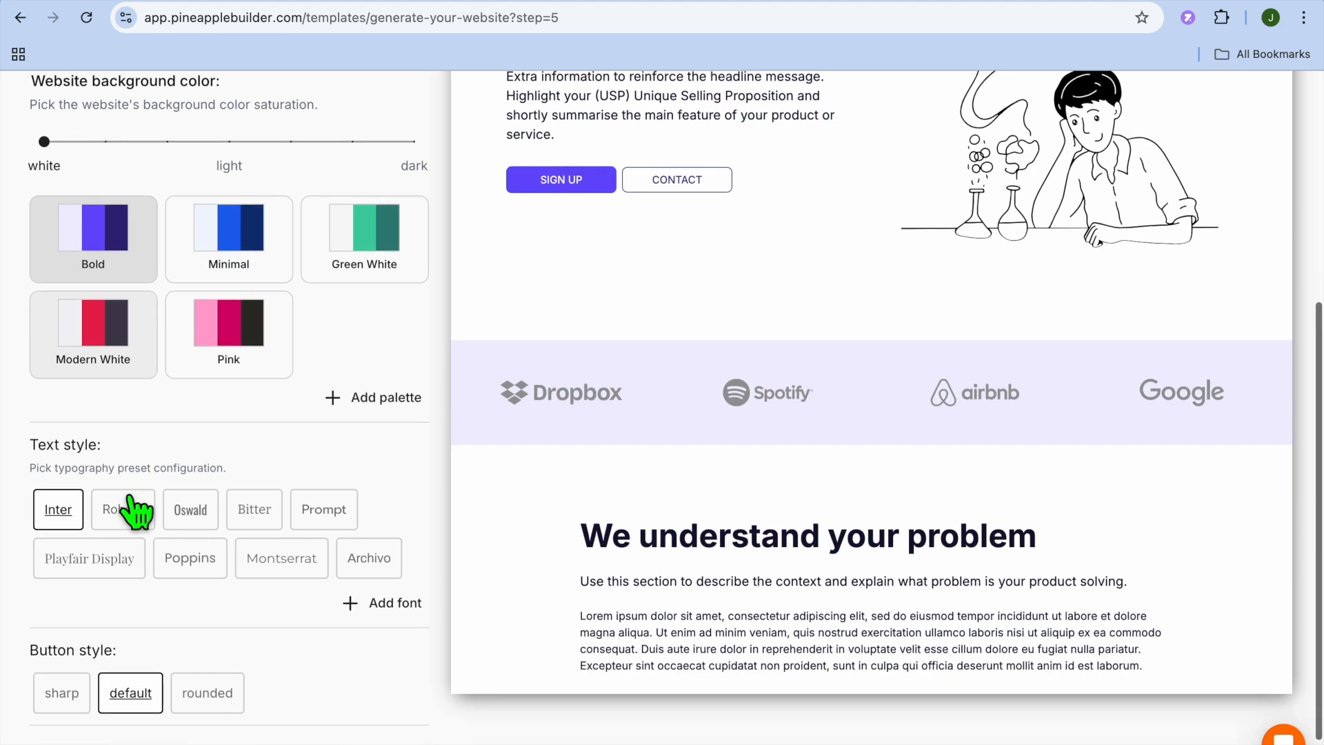
{"action": "left_click", "coordinate": [128, 446]}
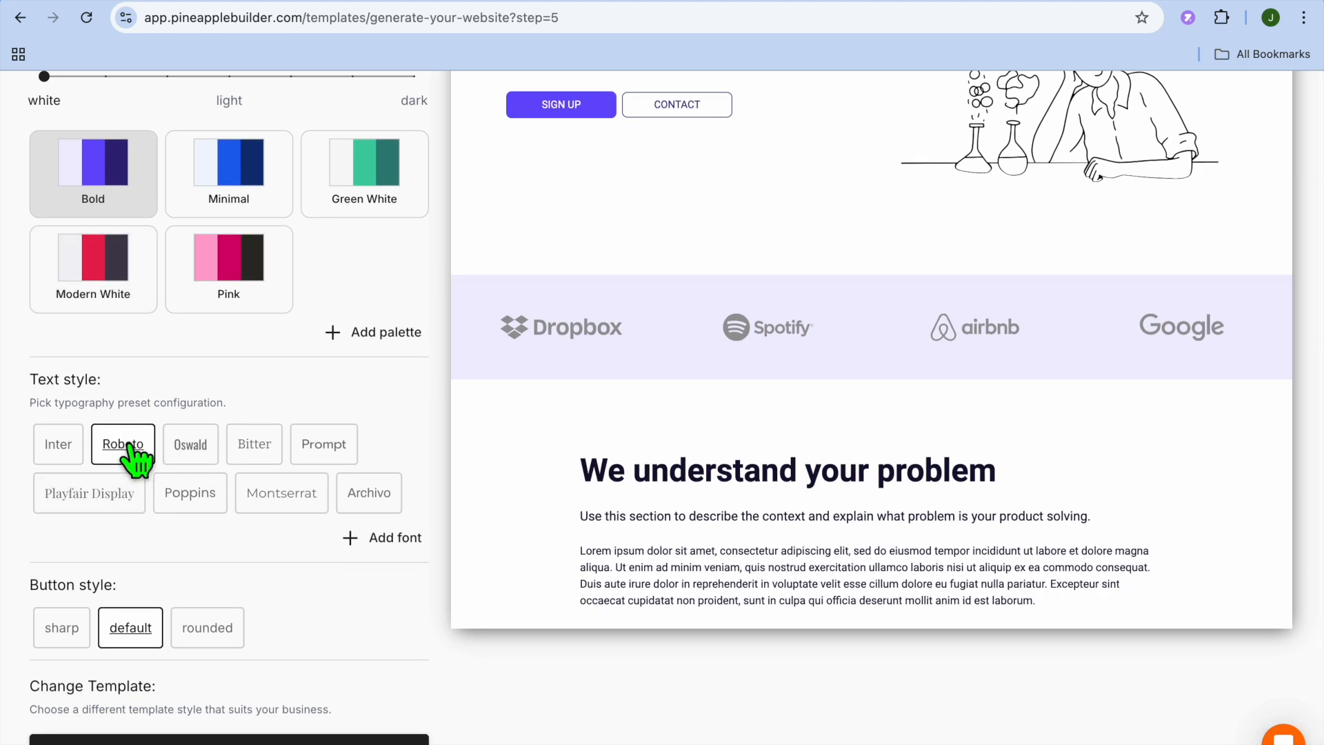
{"action": "left_click", "coordinate": [185, 447]}
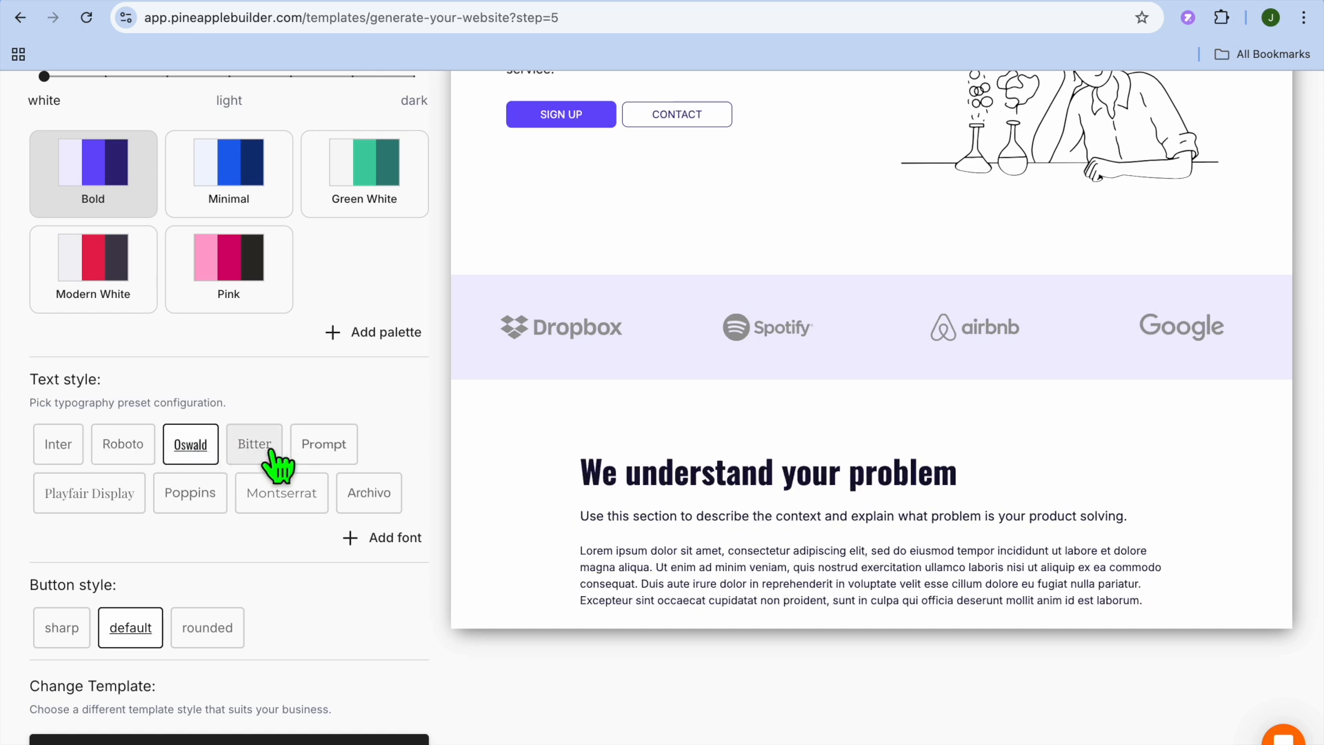
{"action": "scroll", "coordinate": [276, 466], "scroll_direction": "down", "scroll_amount": 1}
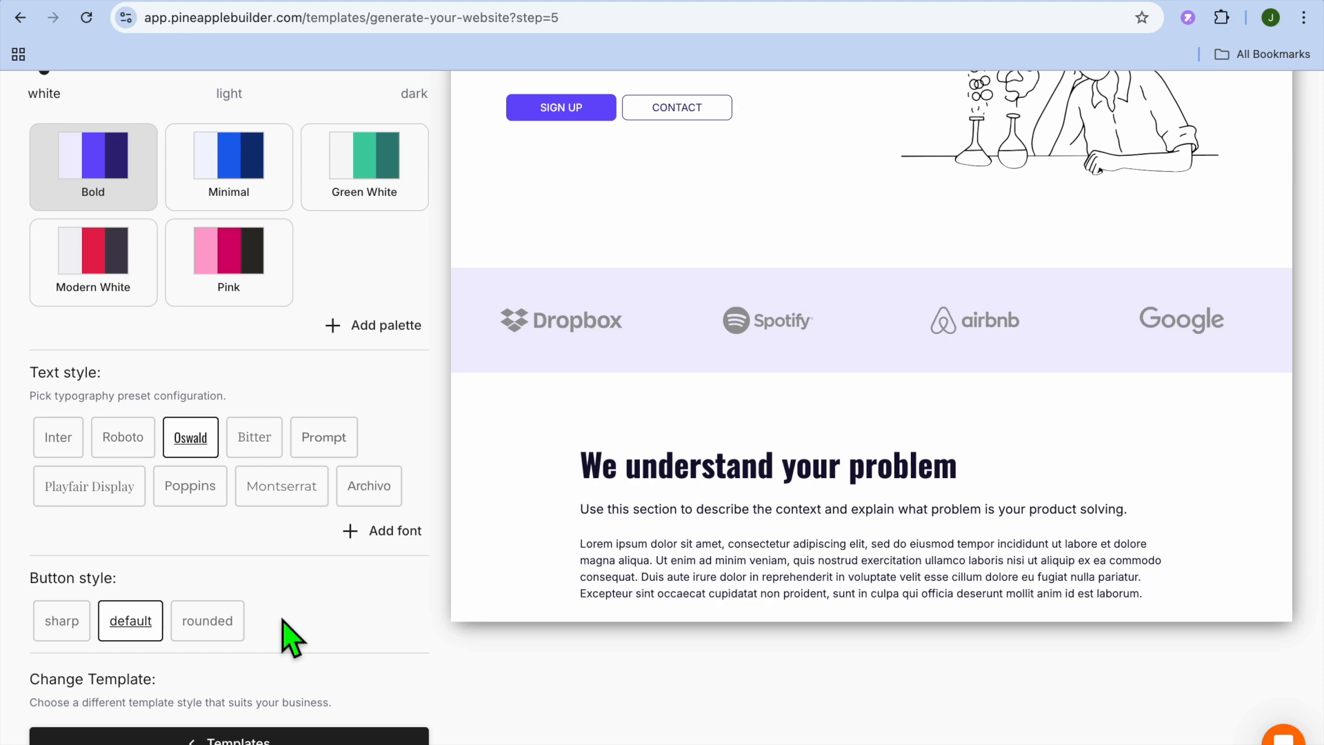
Accept the picked design, open the website in the editor and skip the AI tricks tour.
{"action": "scroll", "coordinate": [286, 635], "scroll_direction": "up", "scroll_amount": 10}
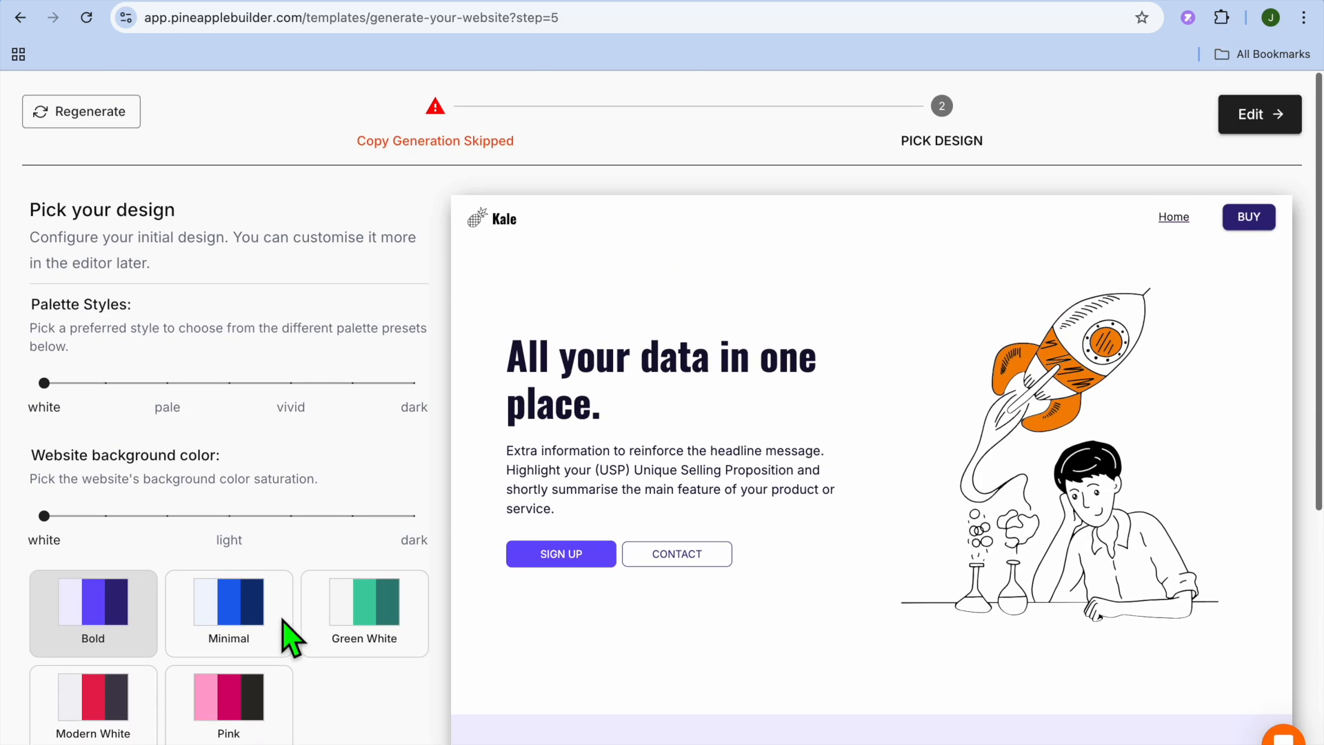
{"action": "left_click", "coordinate": [1269, 114]}
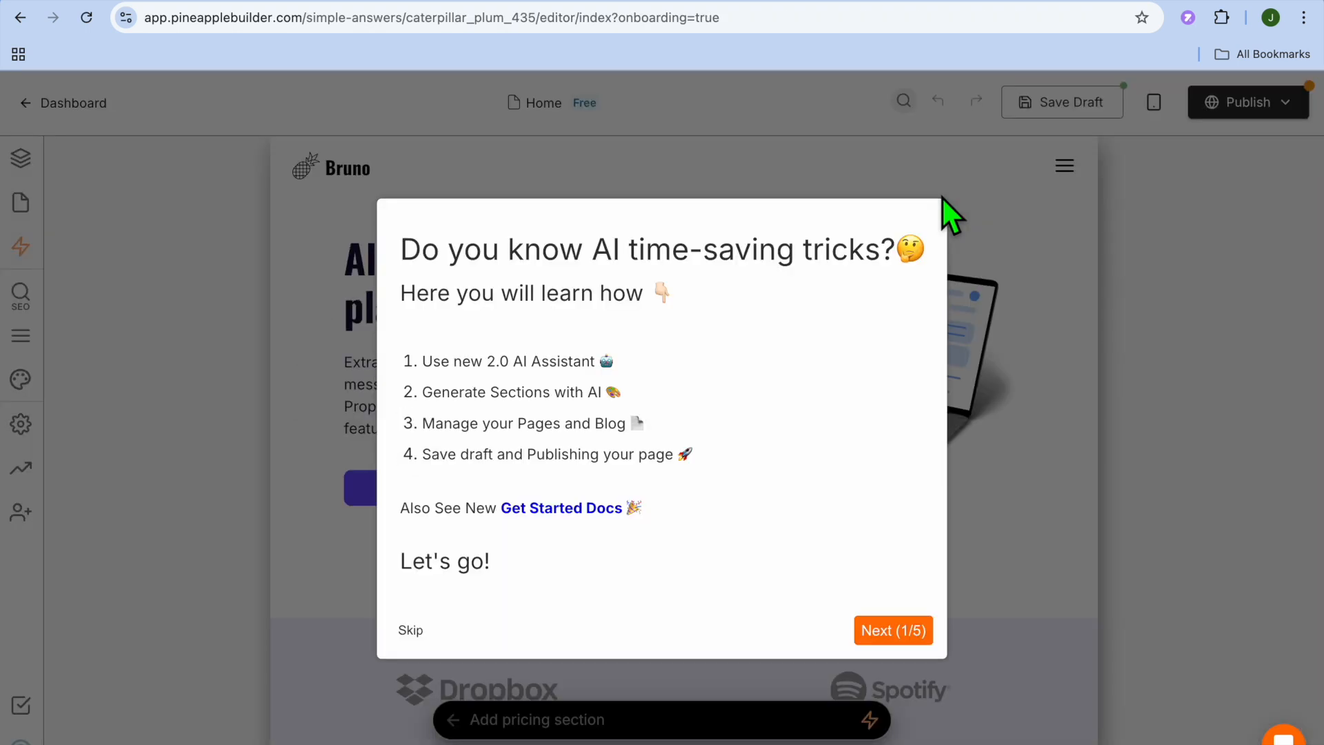
{"action": "left_click", "coordinate": [412, 630]}
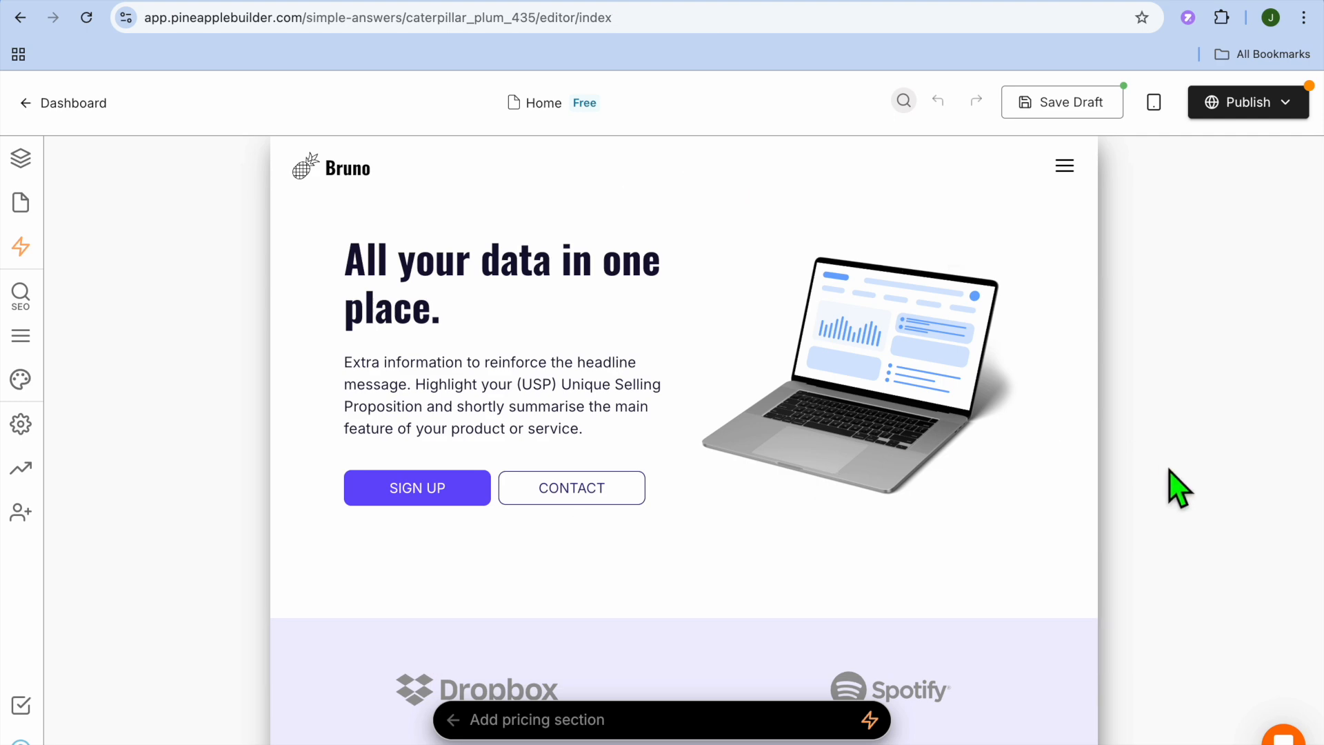
Inspect the home page's hero heading and description text, and view the elements that can be inserted below them.
{"action": "scroll", "coordinate": [1169, 471], "scroll_direction": "down", "scroll_amount": 9}
{"action": "scroll", "coordinate": [1170, 470], "scroll_direction": "up", "scroll_amount": 9}
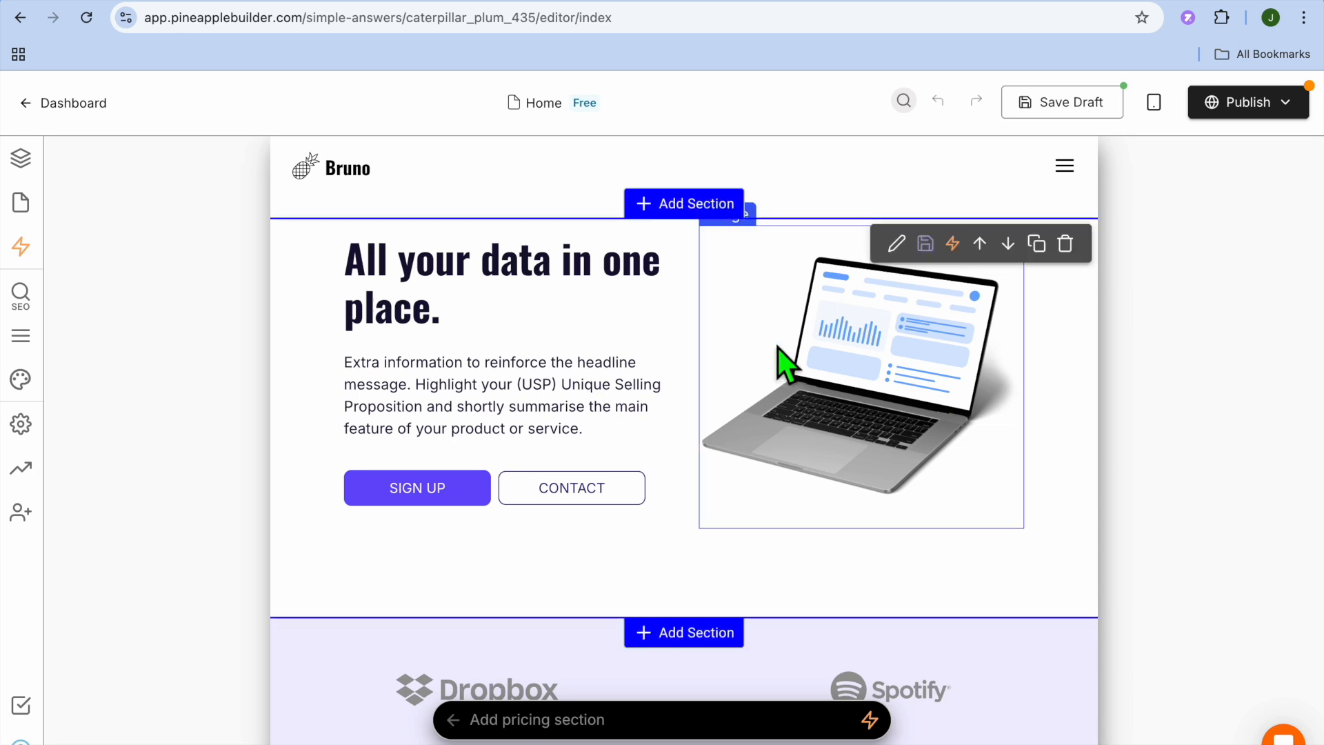
{"action": "left_click", "coordinate": [434, 327]}
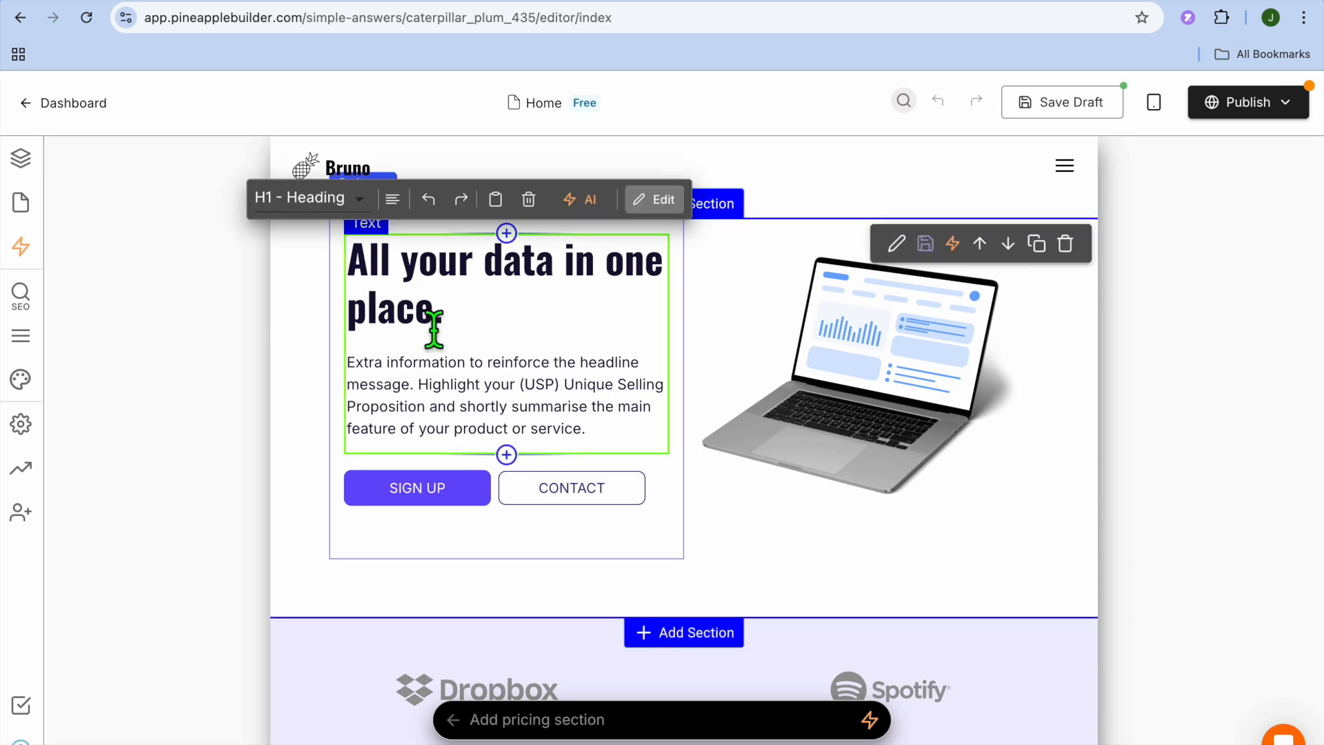
{"action": "left_click", "coordinate": [481, 384]}
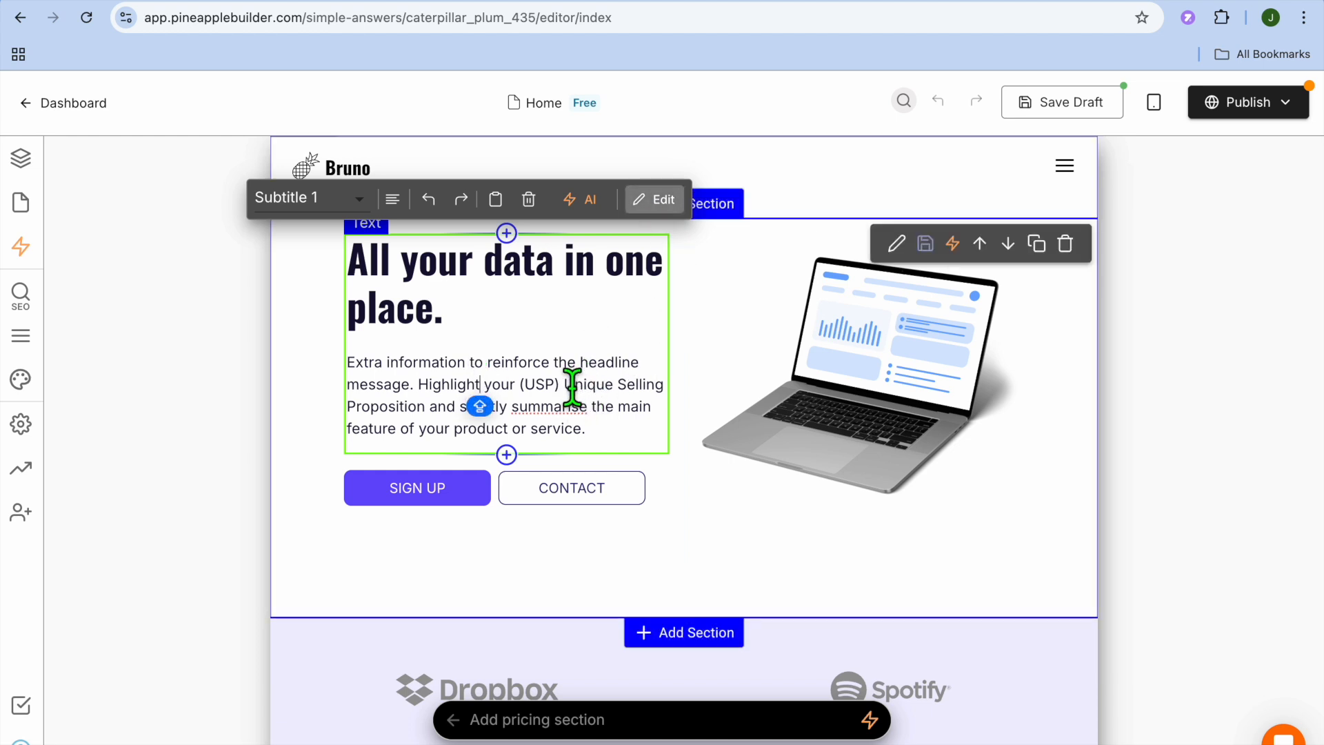
{"action": "left_click", "coordinate": [206, 392]}
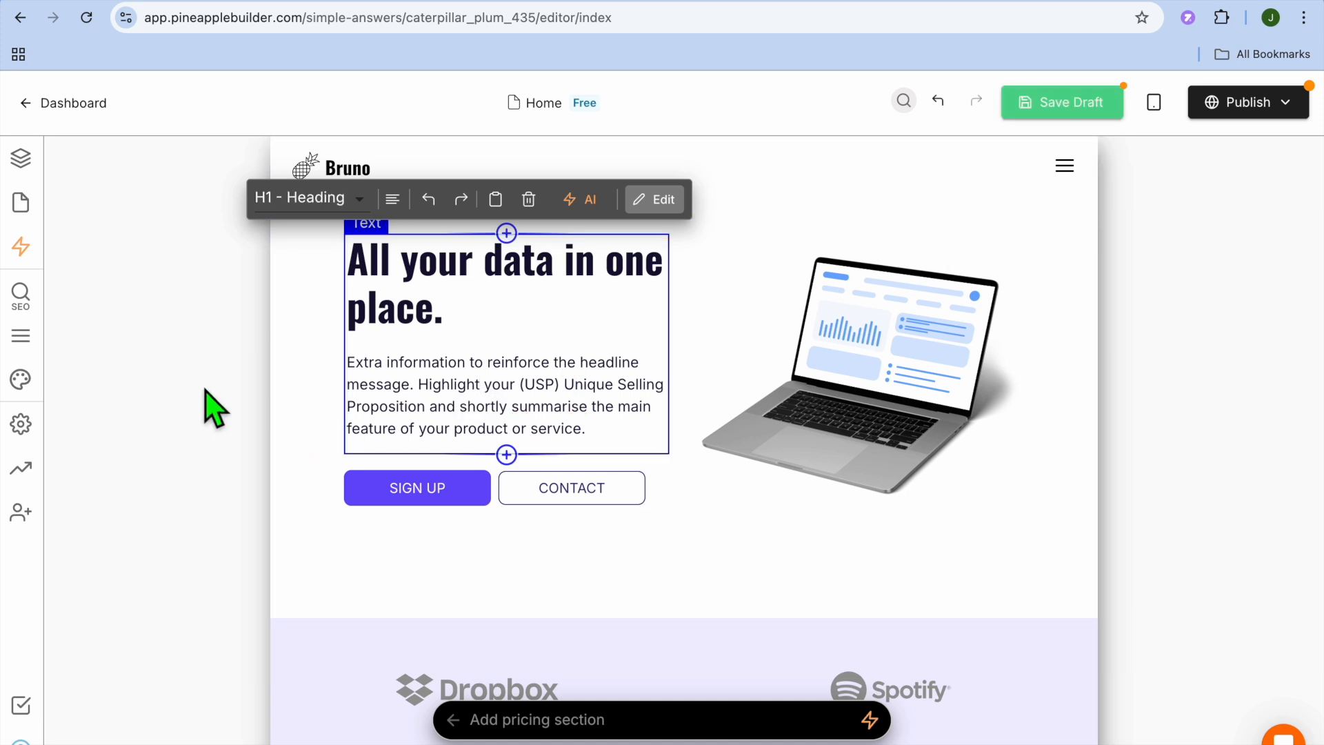
{"action": "left_click", "coordinate": [506, 456]}
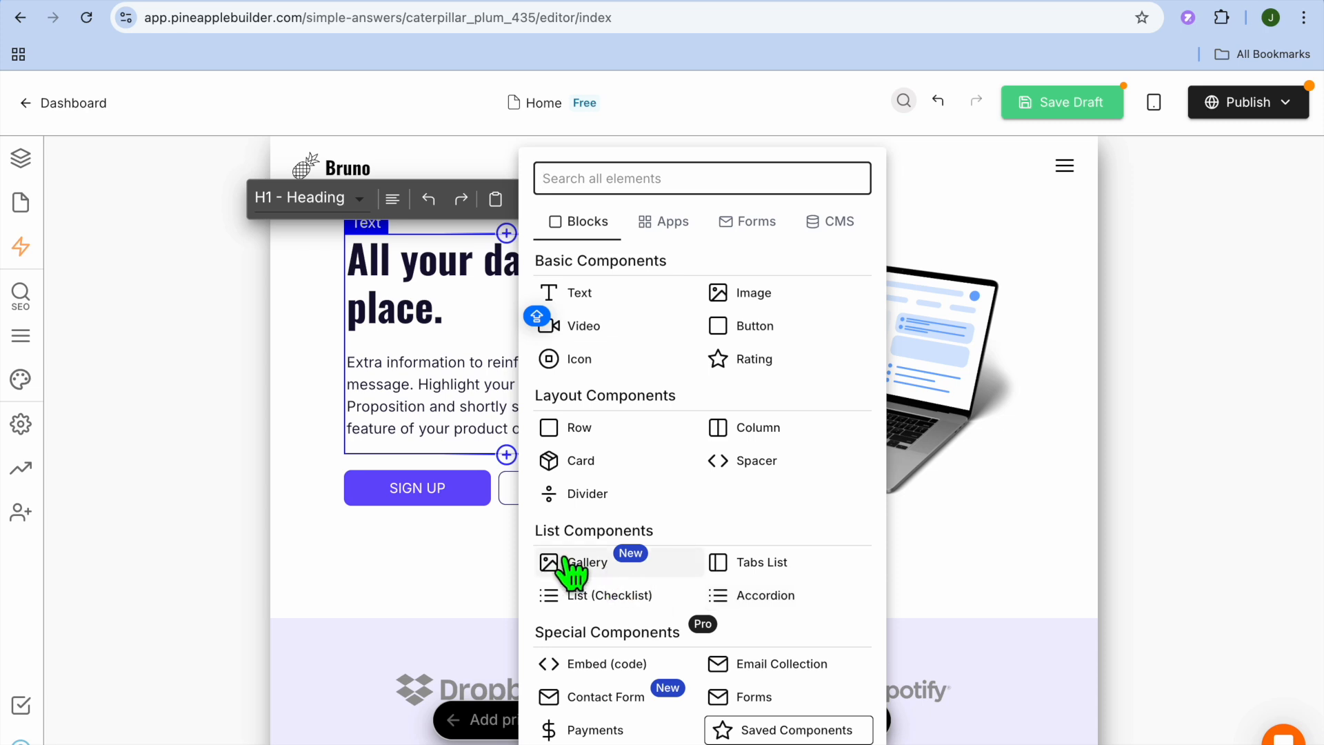
{"action": "left_click", "coordinate": [216, 432]}
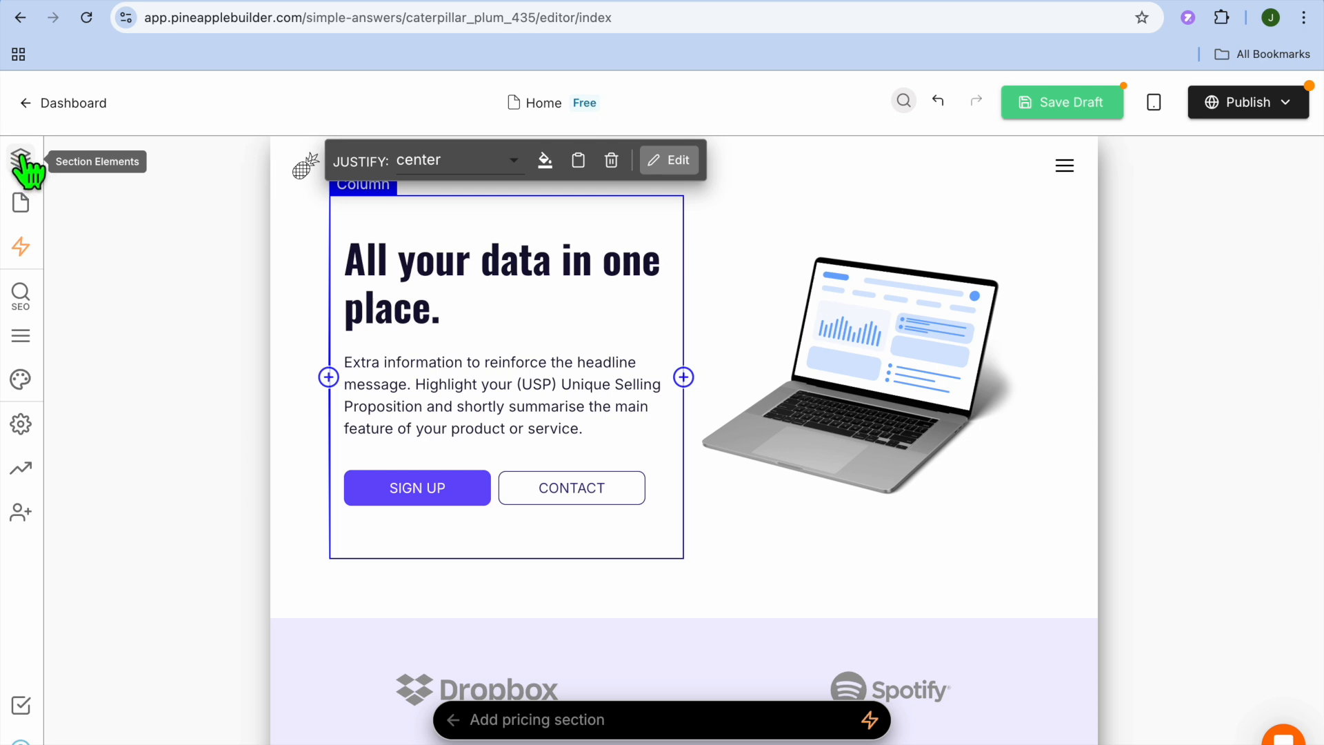
View the home page's section layers and the website's page list, including the options for the Pricing page.
{"action": "left_click", "coordinate": [22, 160]}
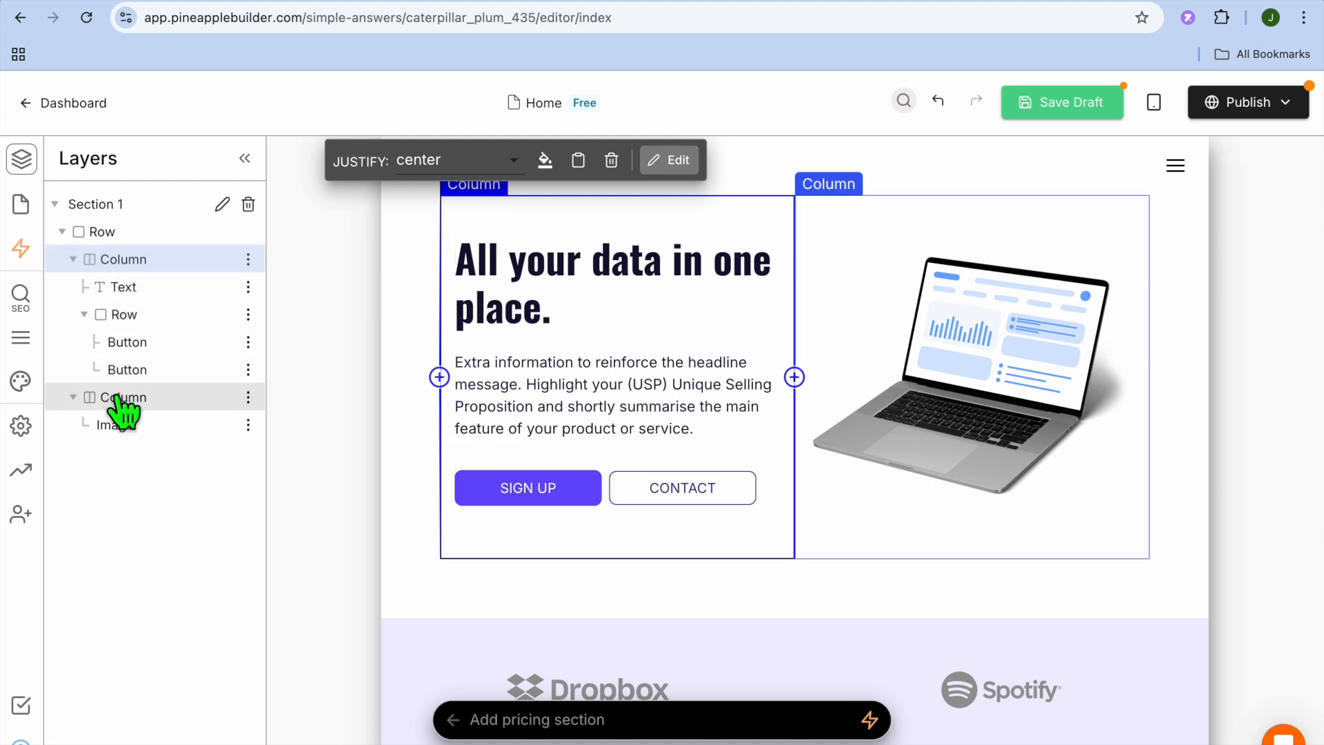
{"action": "left_click", "coordinate": [21, 207]}
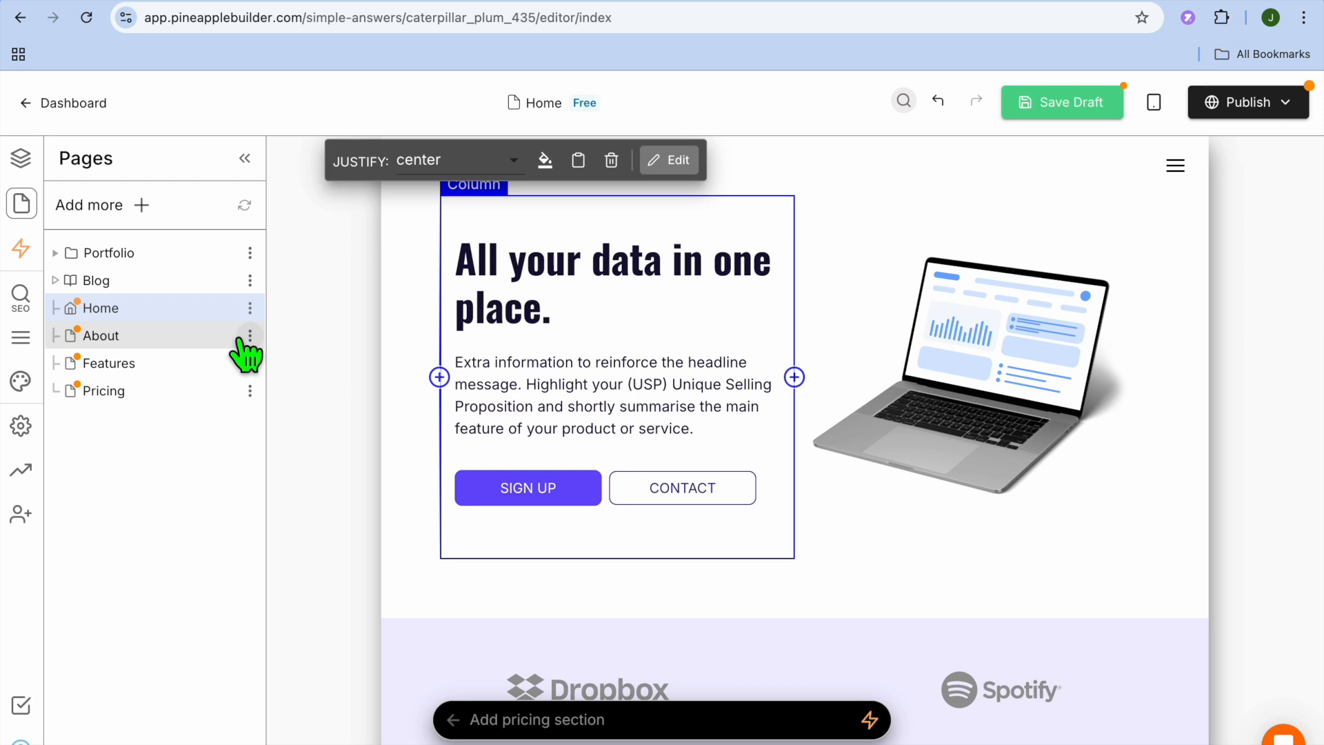
{"action": "left_click", "coordinate": [250, 391]}
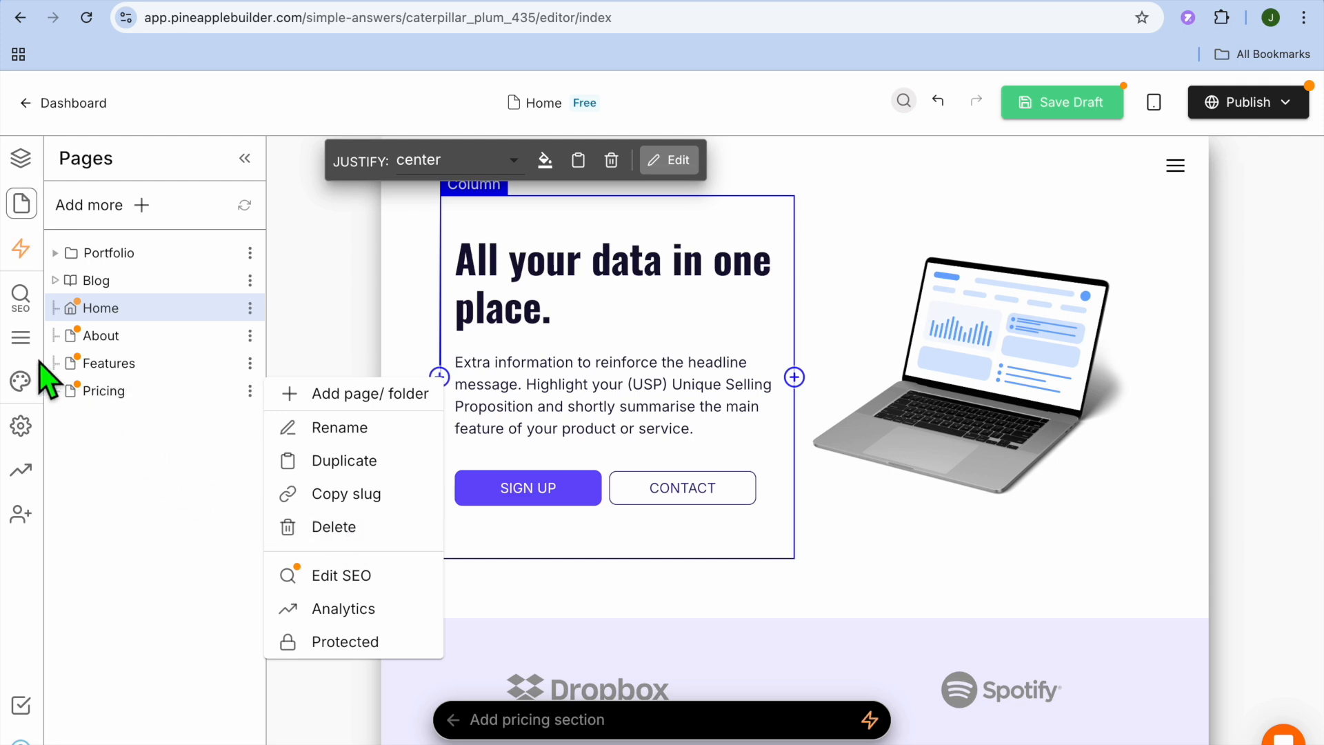
View the website's header settings and the theme settings with their colour presets.
{"action": "left_click", "coordinate": [19, 340]}
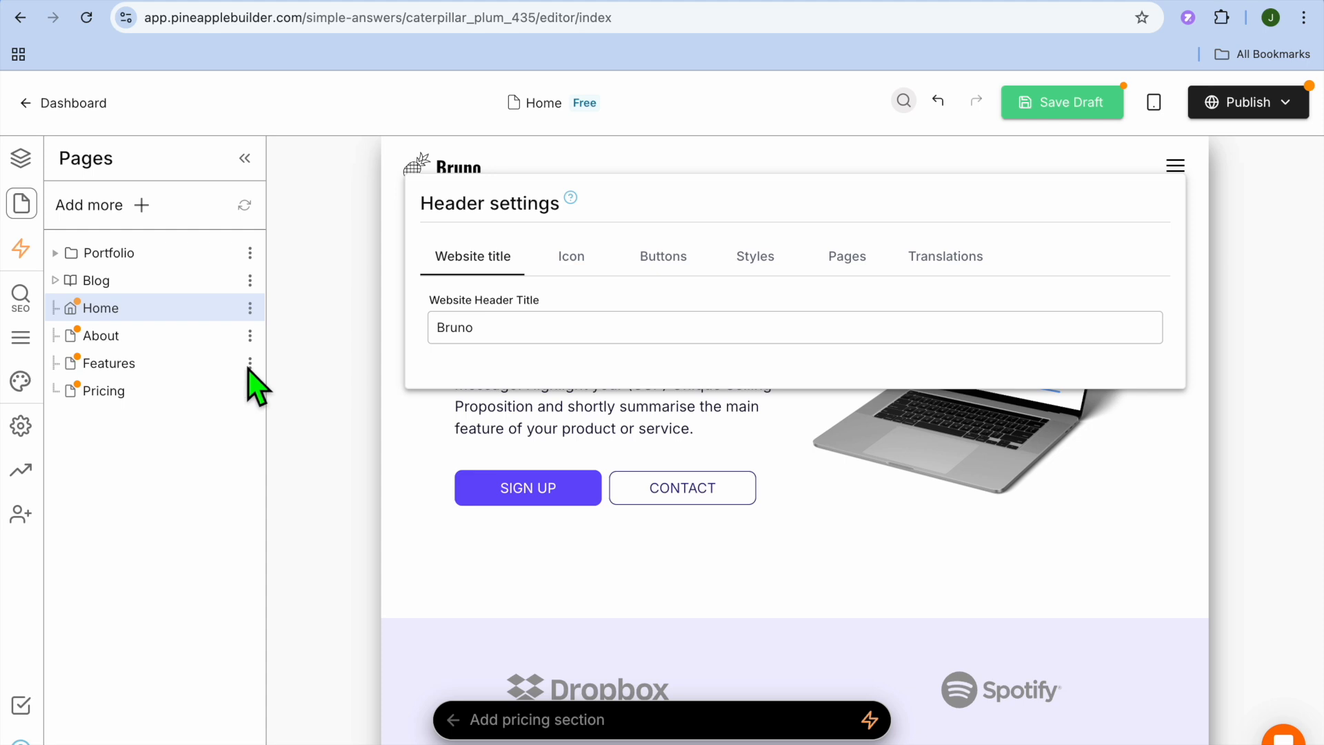
{"action": "left_click", "coordinate": [21, 383]}
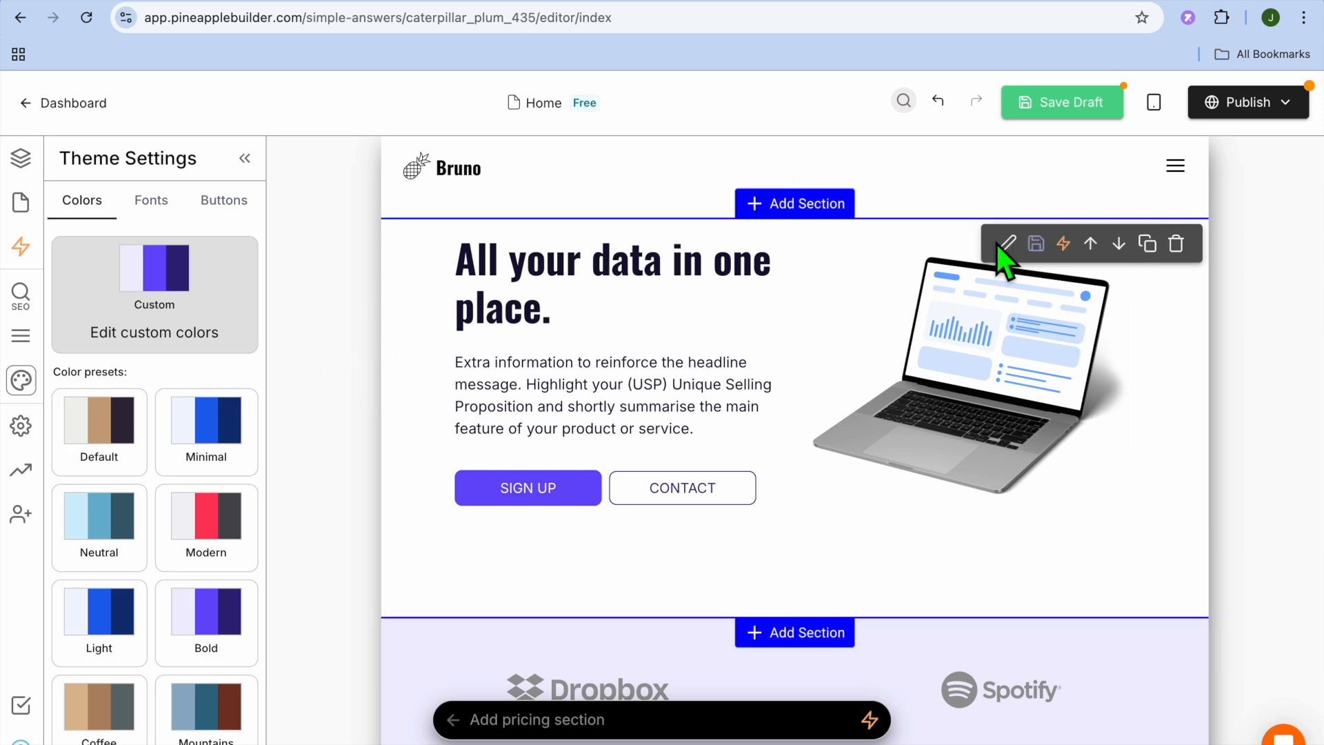
Publish the website live and copy its web address.
{"action": "left_click", "coordinate": [1250, 107]}
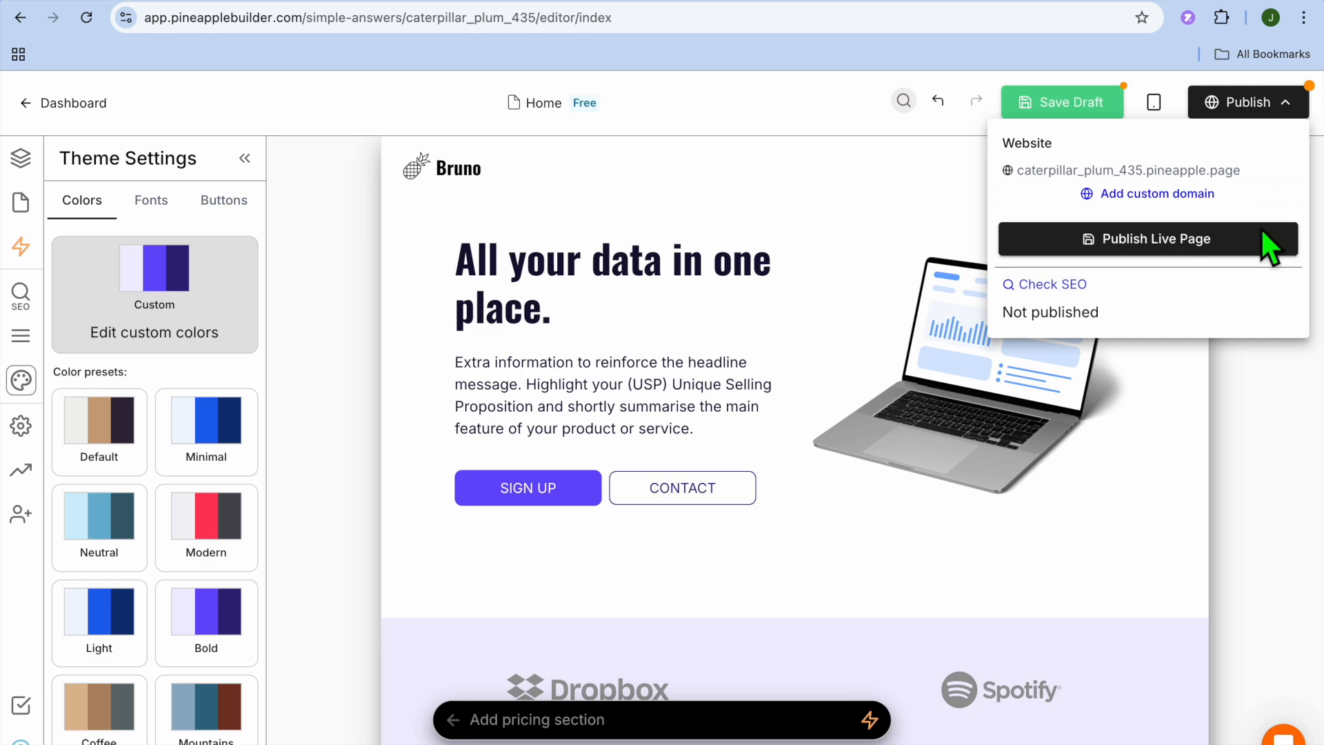
{"action": "left_click", "coordinate": [1189, 239]}
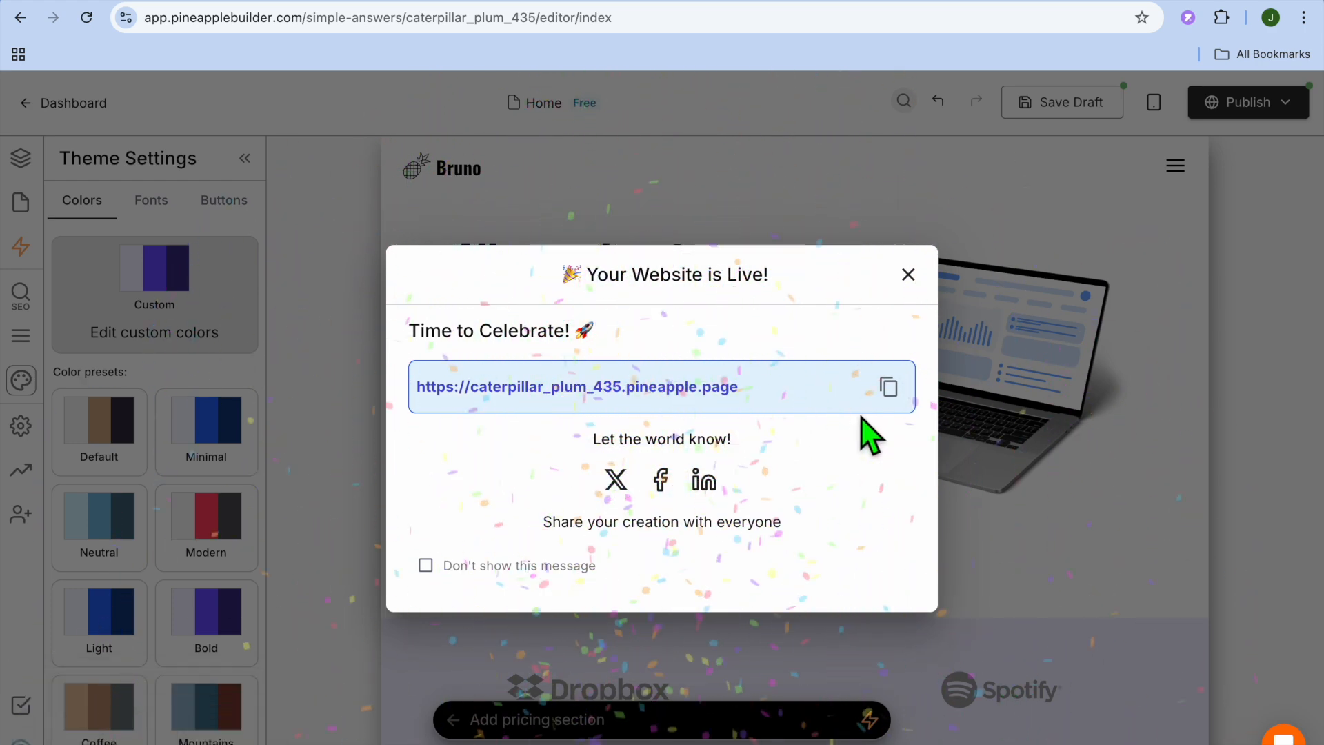
{"action": "left_click", "coordinate": [893, 391]}
Open the copied website address in a new browser tab and review the published page down to its footer.
{"action": "left_click", "coordinate": [1189, 1]}
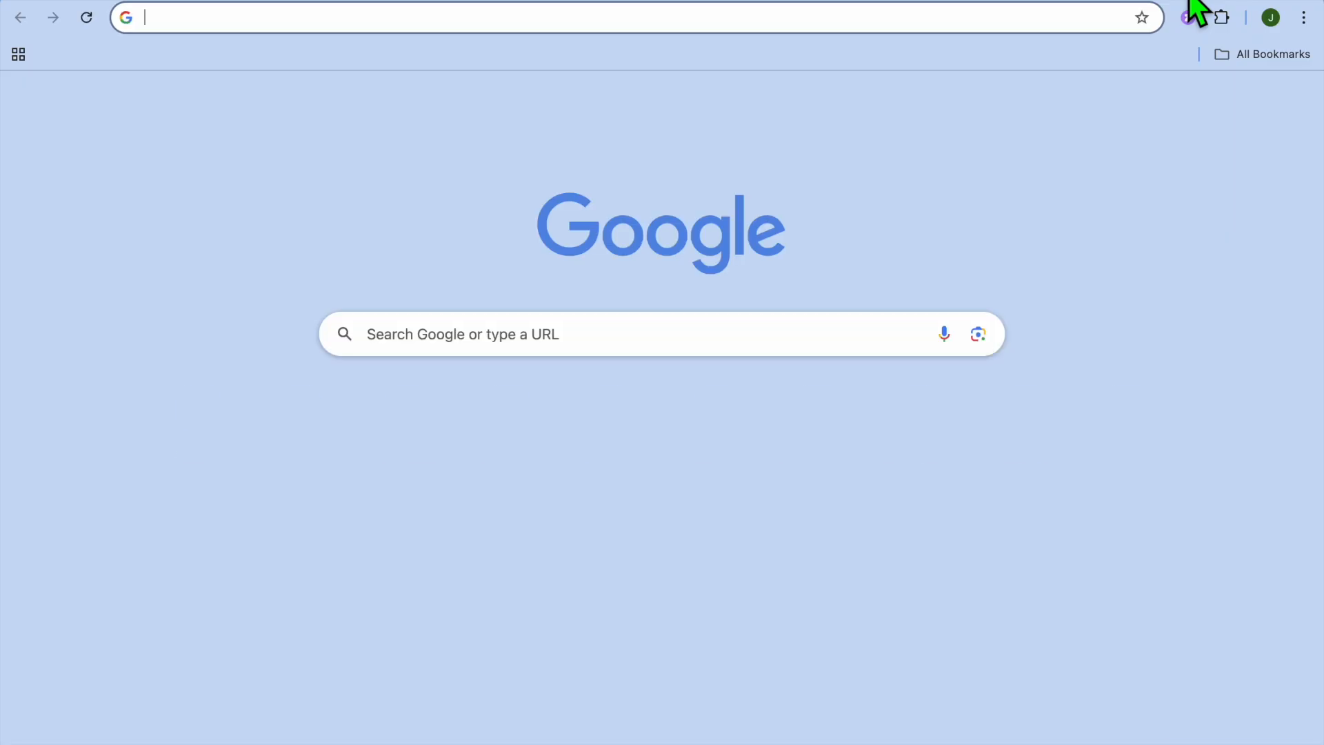
{"action": "right_click", "coordinate": [959, 23]}
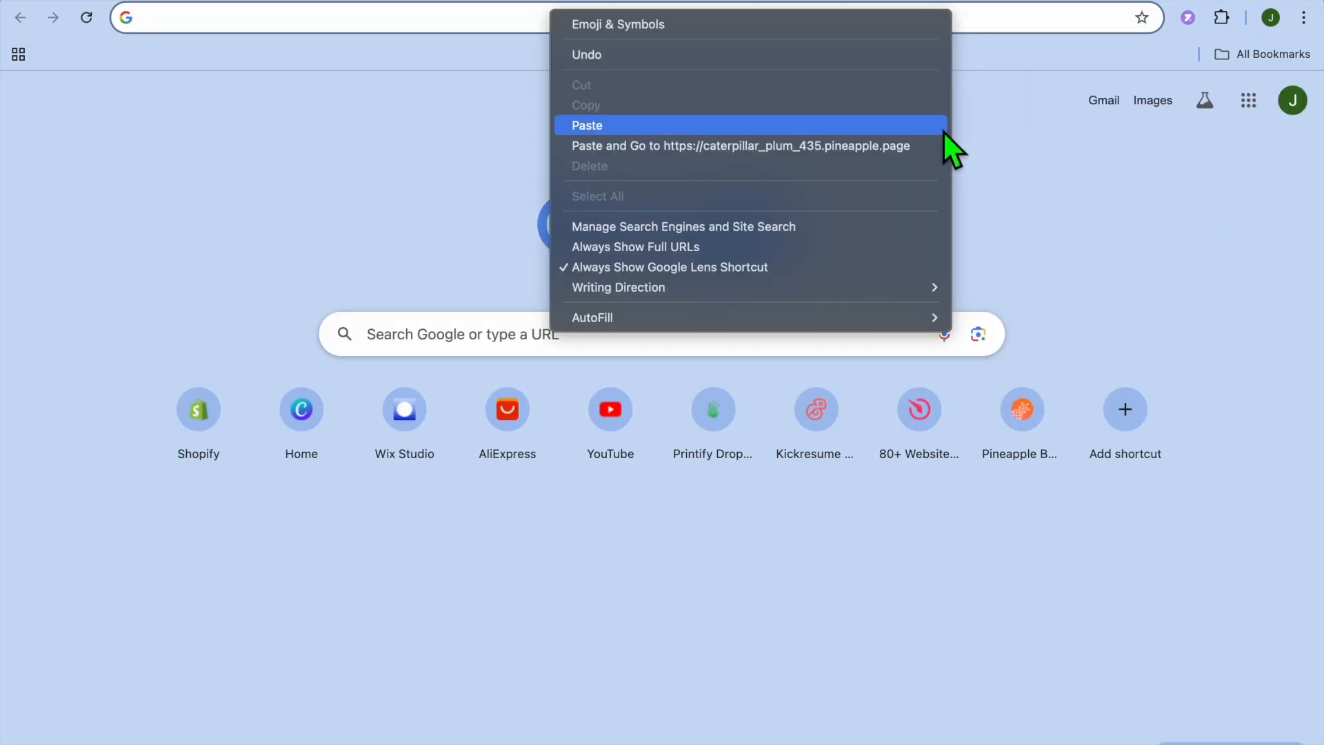
{"action": "left_click", "coordinate": [890, 143]}
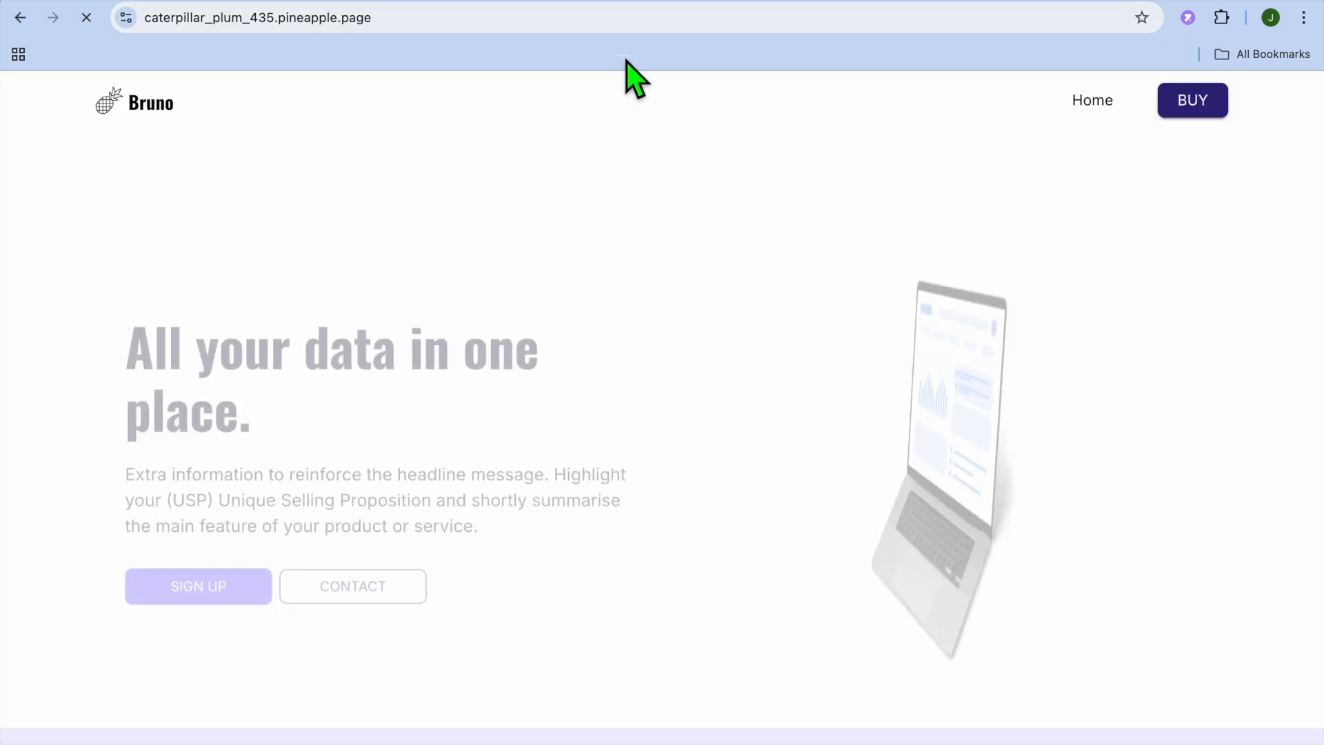
{"action": "scroll", "coordinate": [564, 387], "scroll_direction": "down", "scroll_amount": 10}
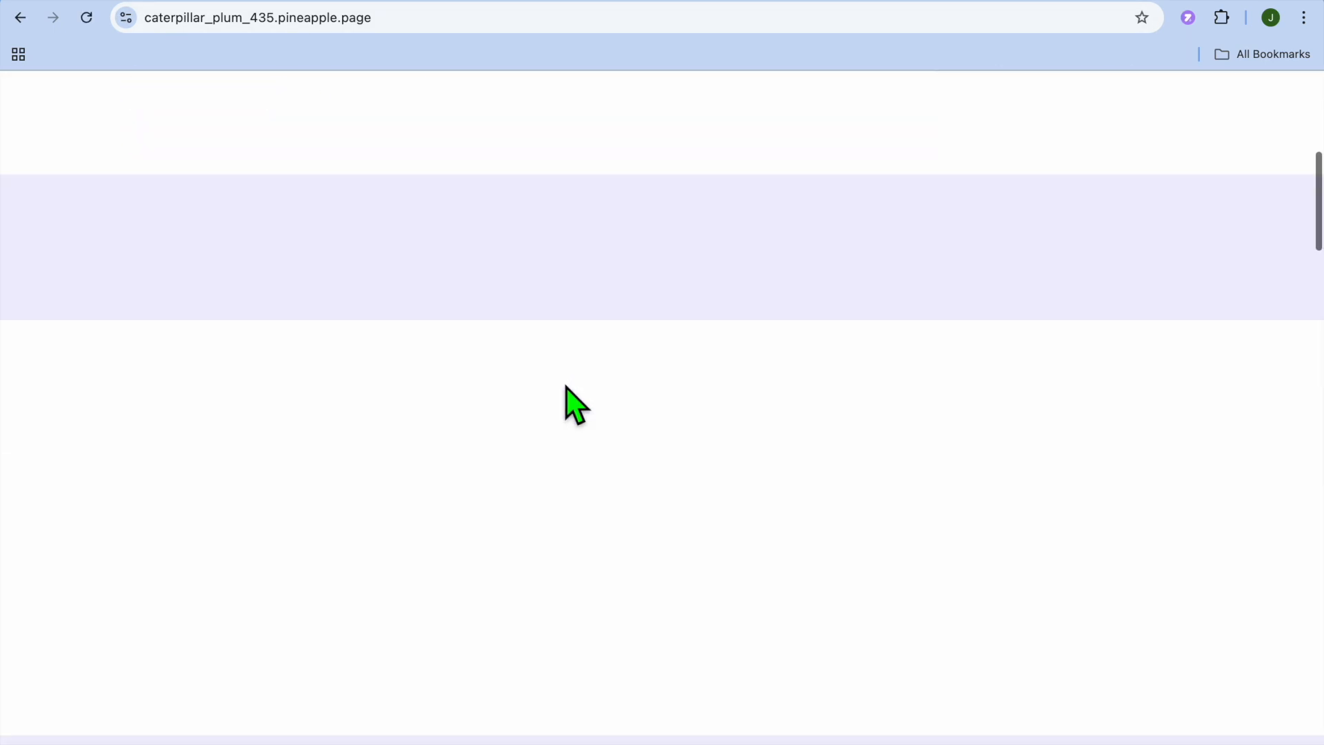
{"action": "scroll", "coordinate": [567, 397], "scroll_direction": "down", "scroll_amount": 10}
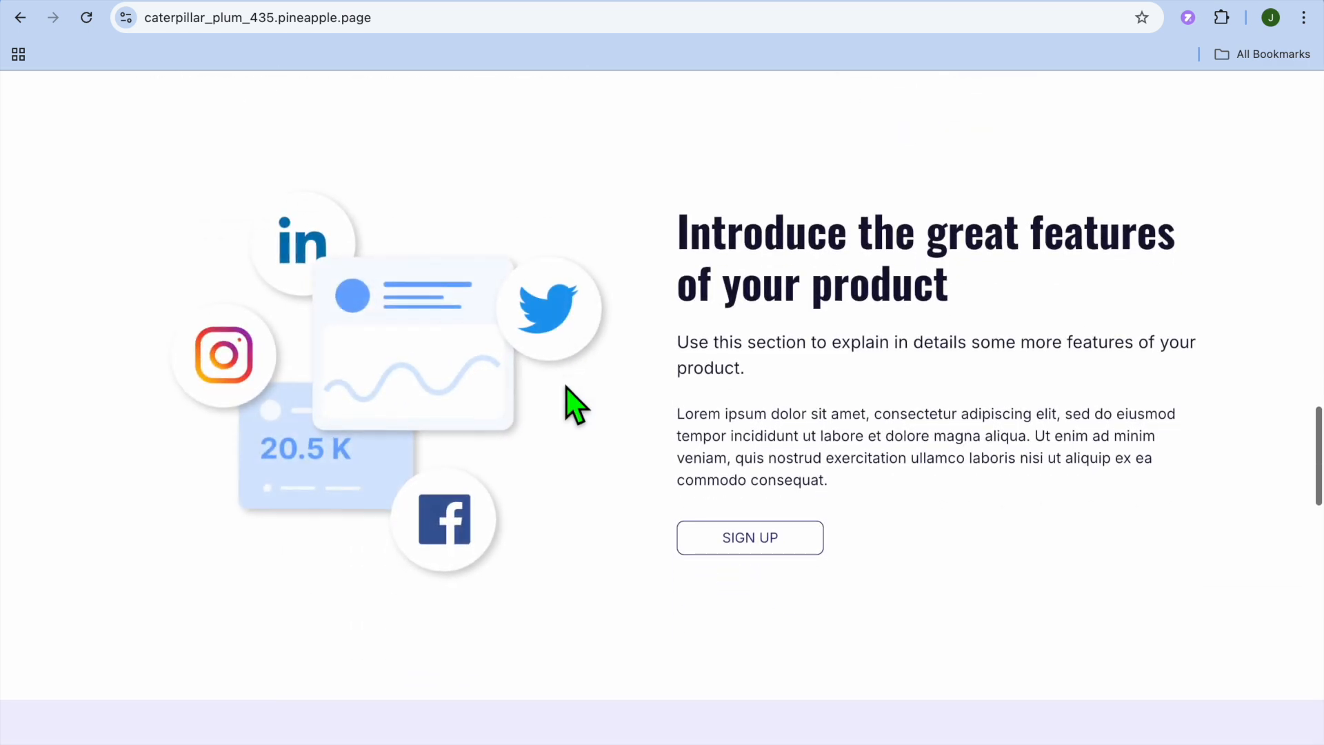
{"action": "scroll", "coordinate": [566, 387], "scroll_direction": "down", "scroll_amount": 10}
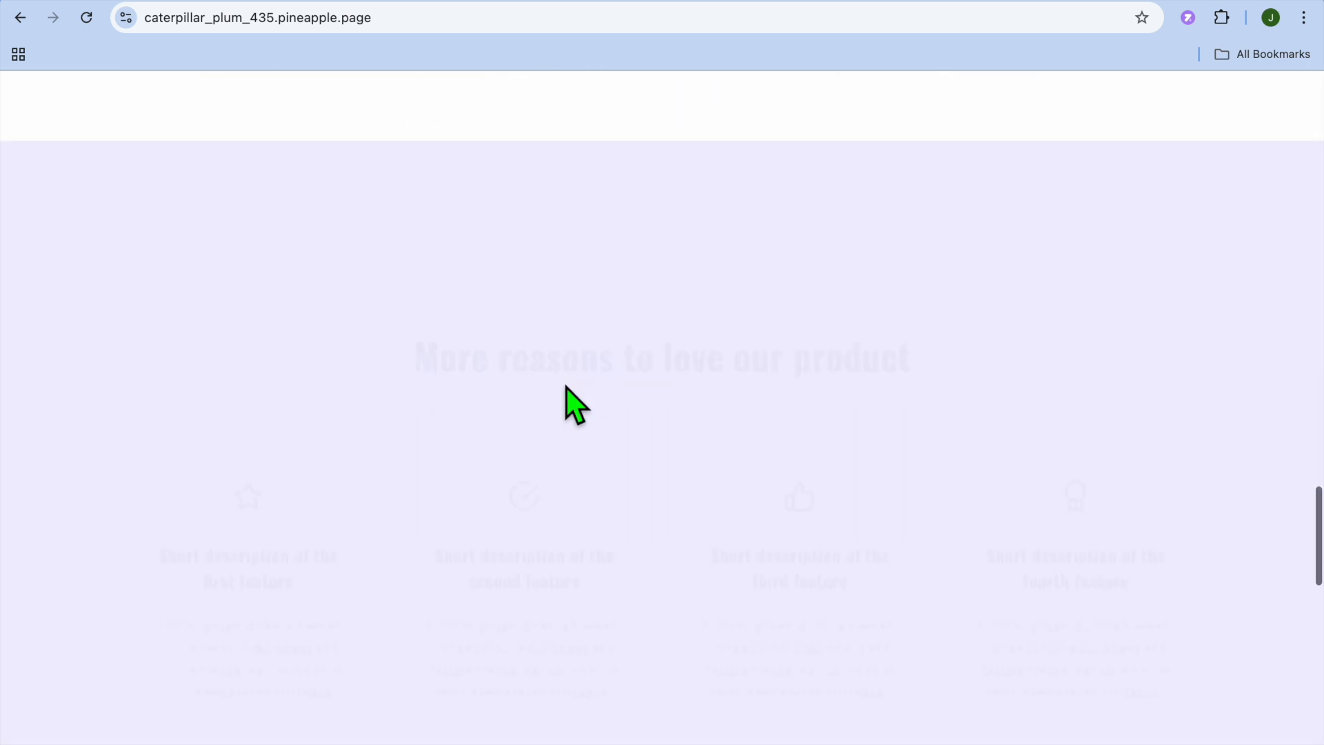
{"action": "scroll", "coordinate": [565, 387], "scroll_direction": "down", "scroll_amount": 8}
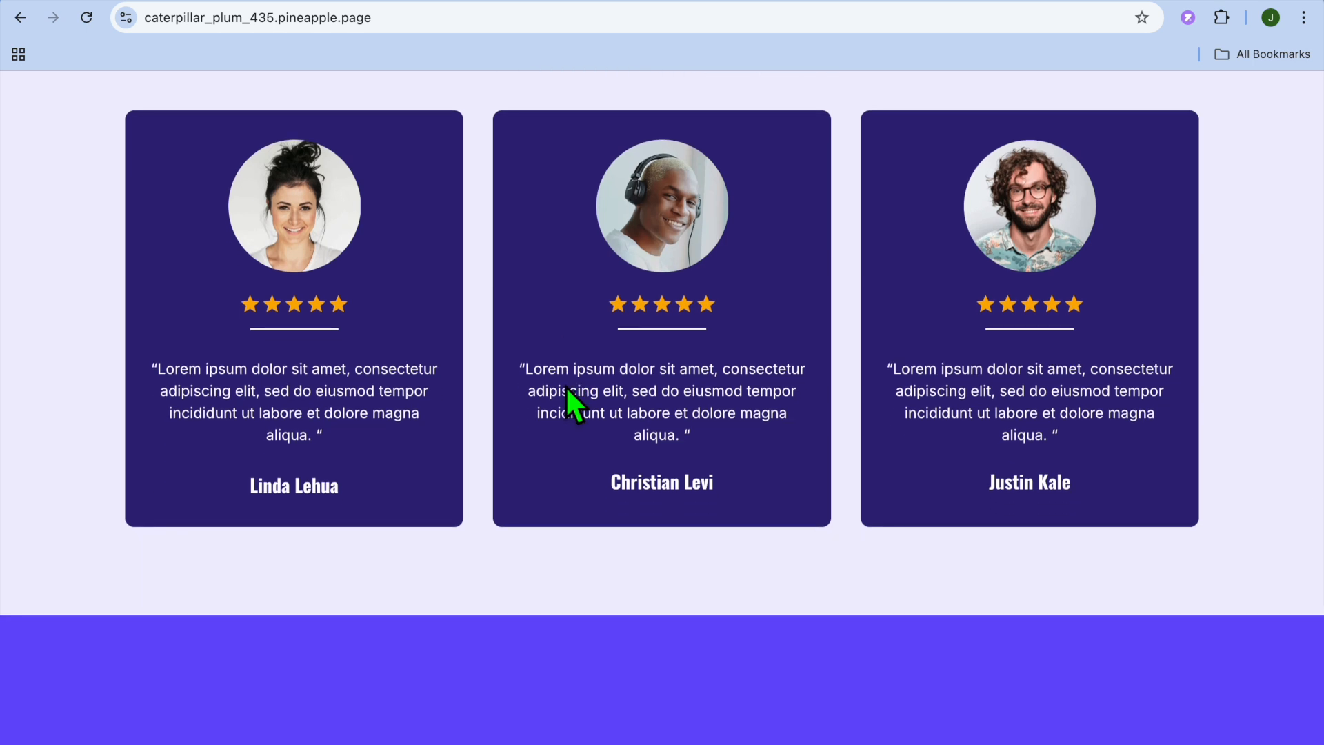
{"action": "scroll", "coordinate": [566, 387], "scroll_direction": "down", "scroll_amount": 8}
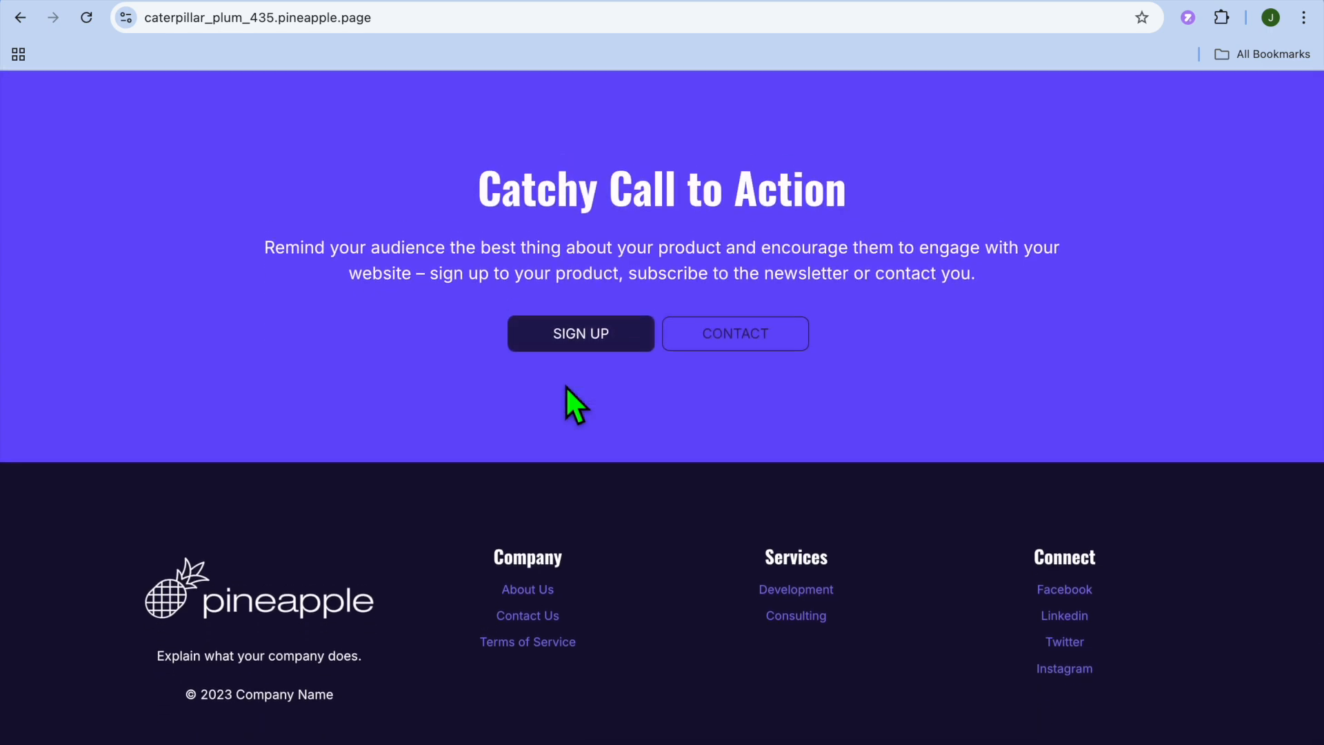